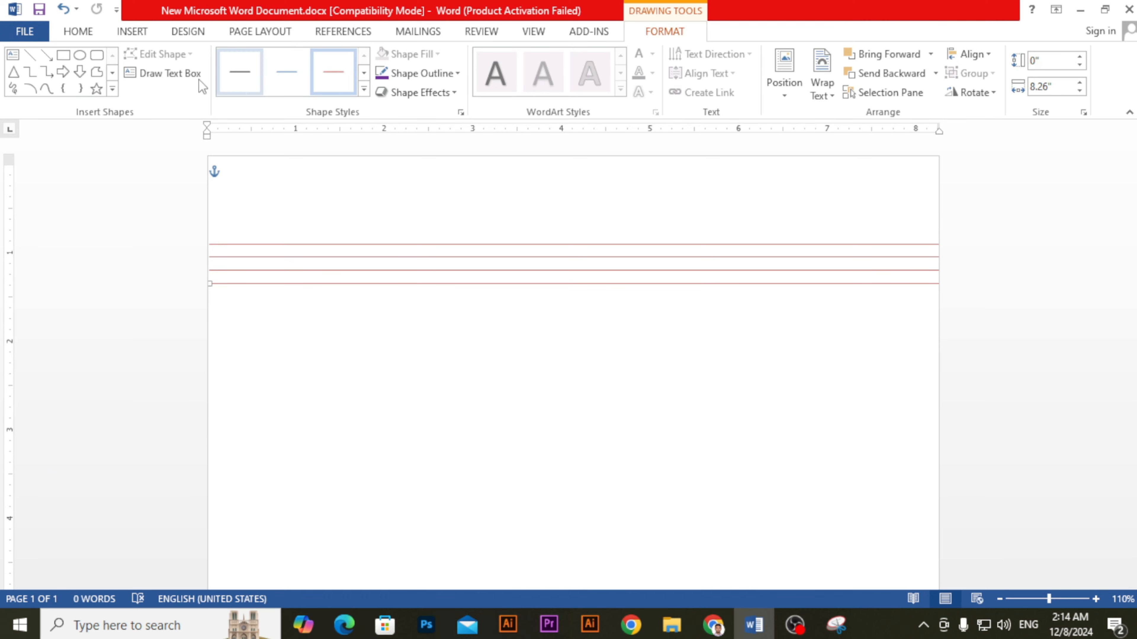
# Show the Selection Pane and give the lowest line, Straight Connector 13, a purple outline from the standard colors
pyautogui.click(79, 32)
pyautogui.click(1074, 92)
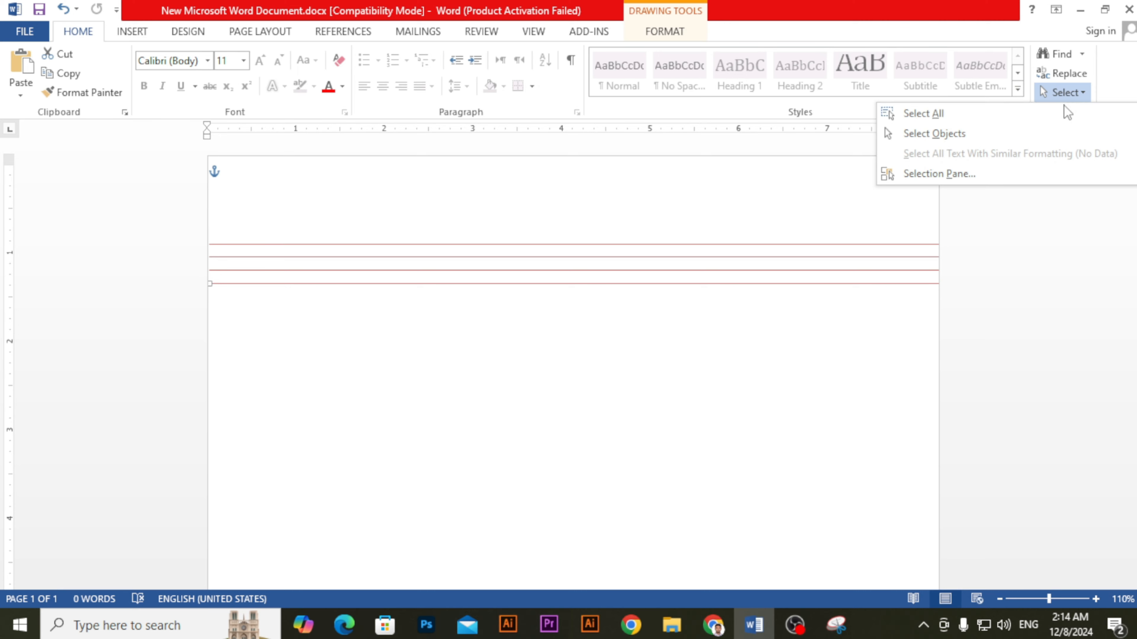
pyautogui.click(937, 175)
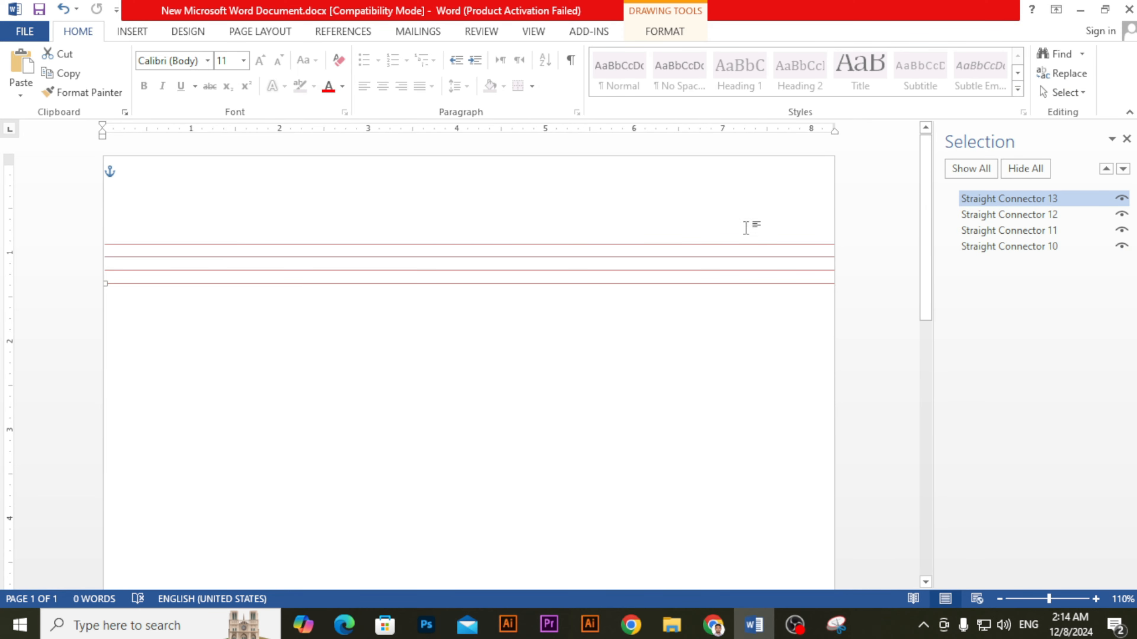
pyautogui.click(1010, 195)
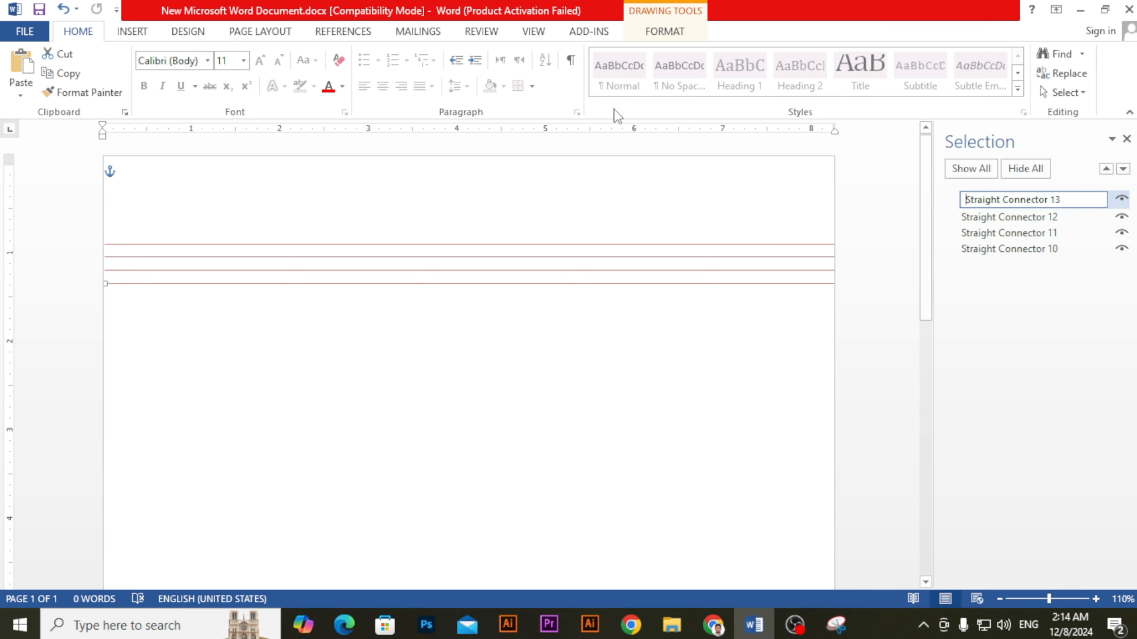
pyautogui.click(658, 31)
pyautogui.click(452, 77)
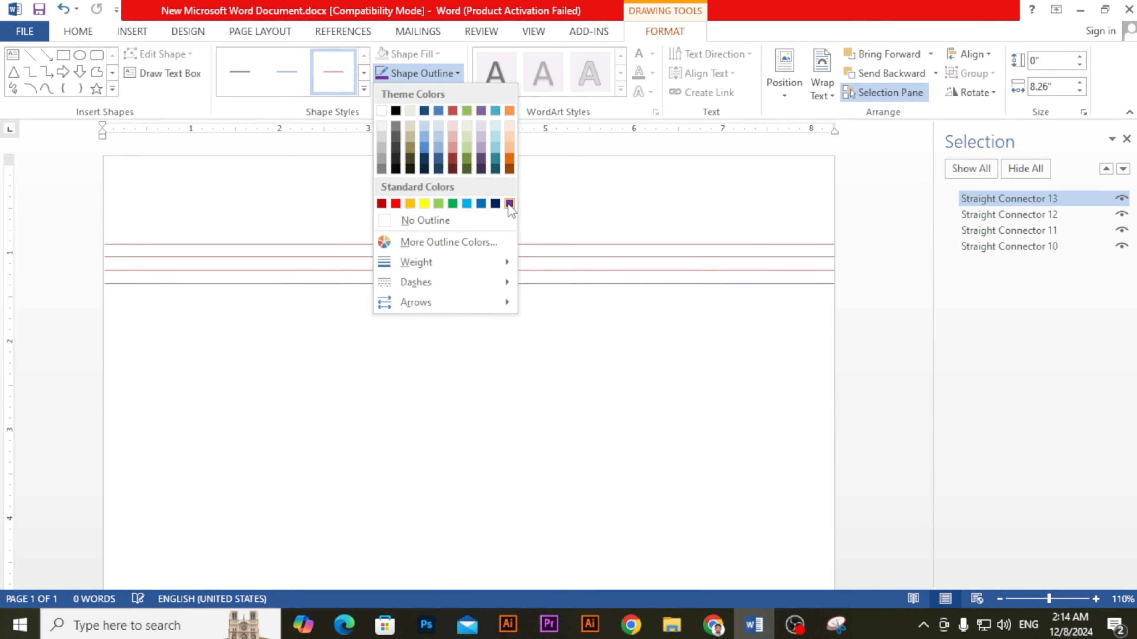
pyautogui.click(509, 204)
# Set the outline of the third line, Straight Connector 12, to black
pyautogui.click(978, 215)
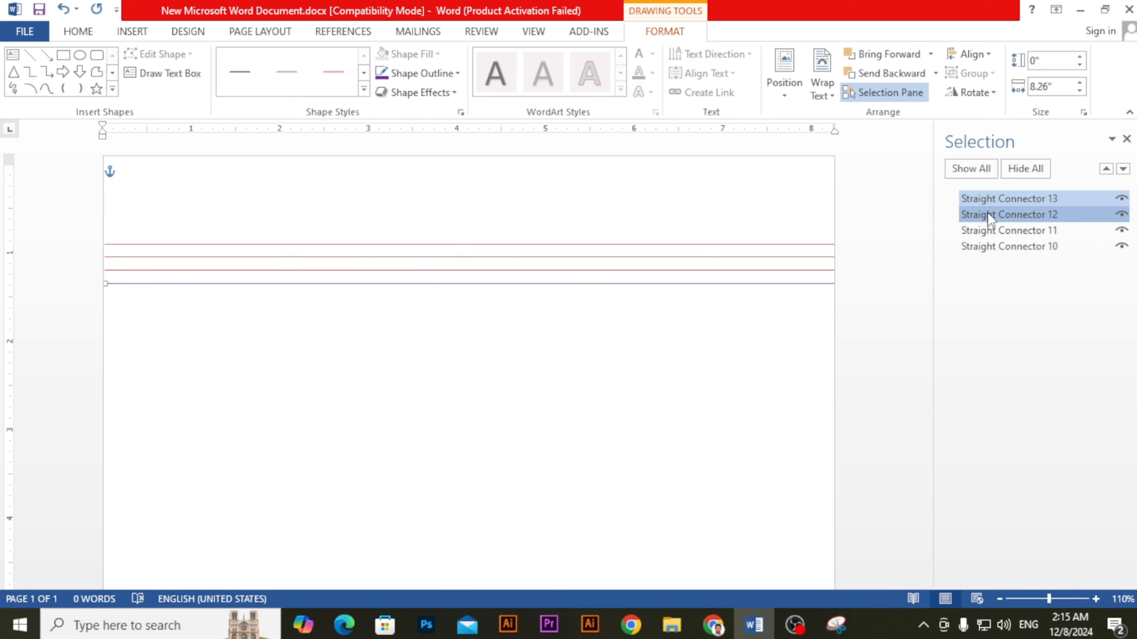
pyautogui.click(436, 76)
pyautogui.click(400, 111)
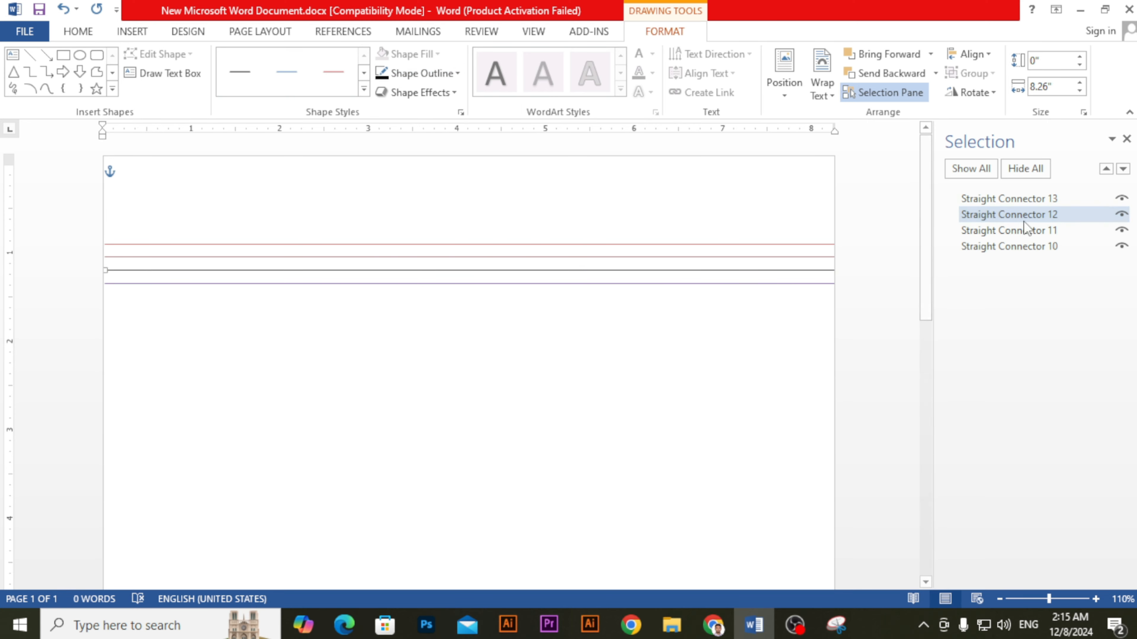
# Set the outline of the second line, Straight Connector 11, to the standard green
pyautogui.click(1003, 235)
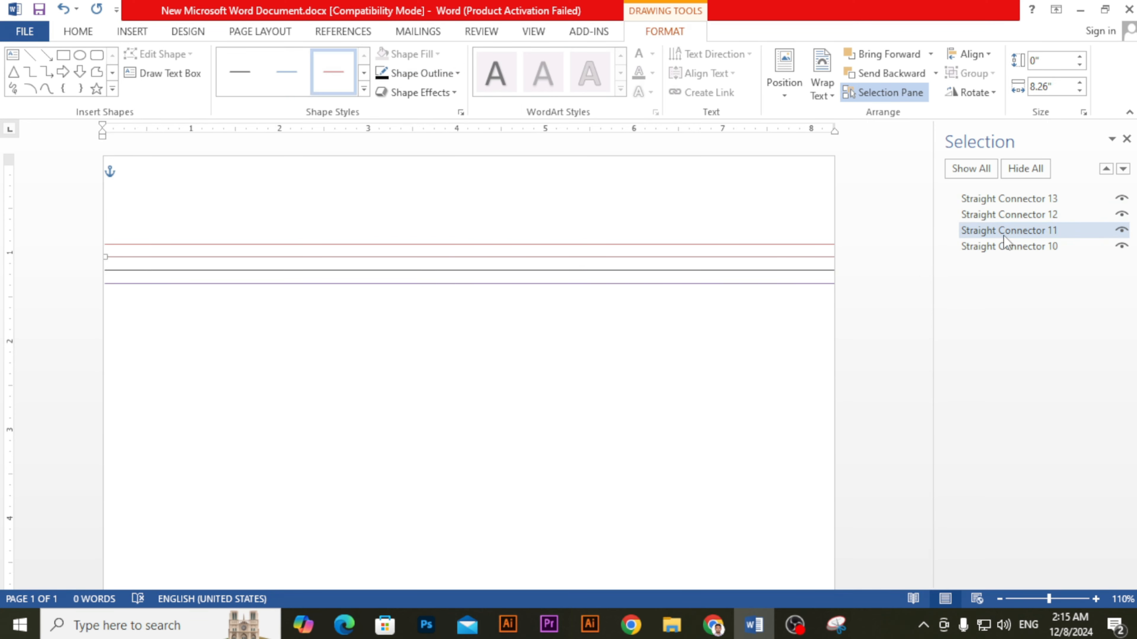
pyautogui.keyDown('ctrl'); pyautogui.click(1001, 248); pyautogui.keyUp('ctrl')
pyautogui.click(1001, 249)
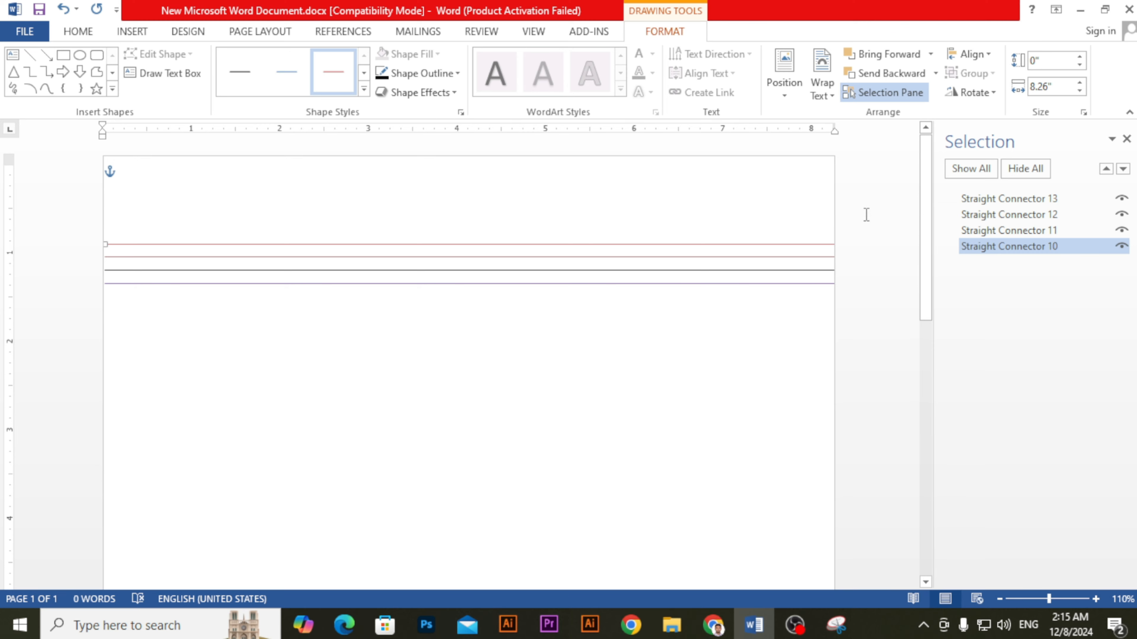
pyautogui.click(985, 232)
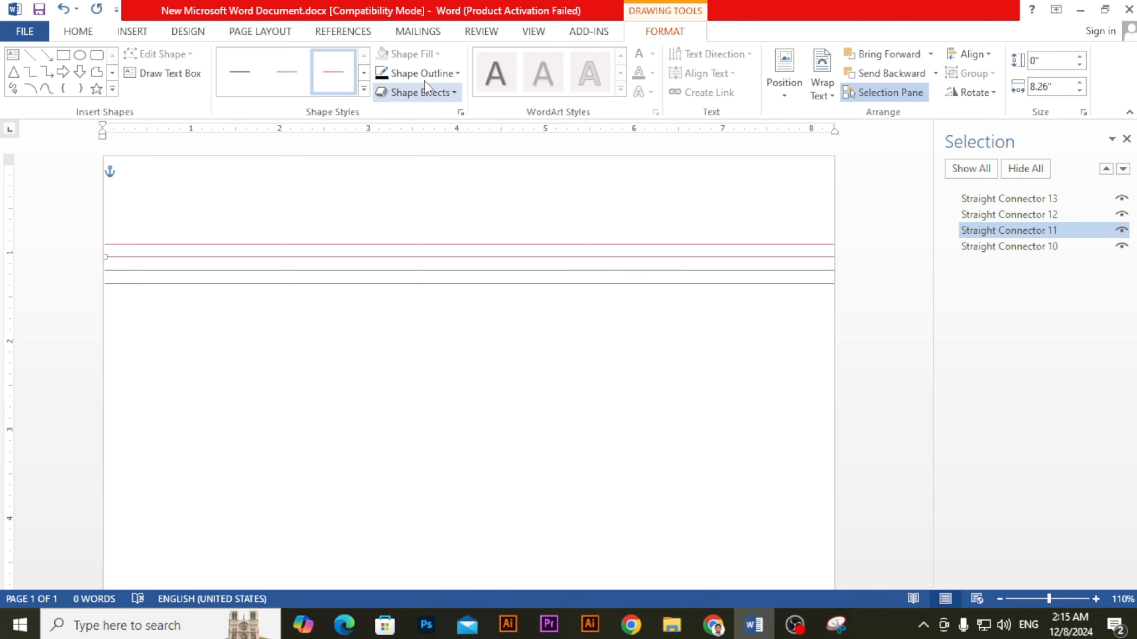
pyautogui.click(444, 72)
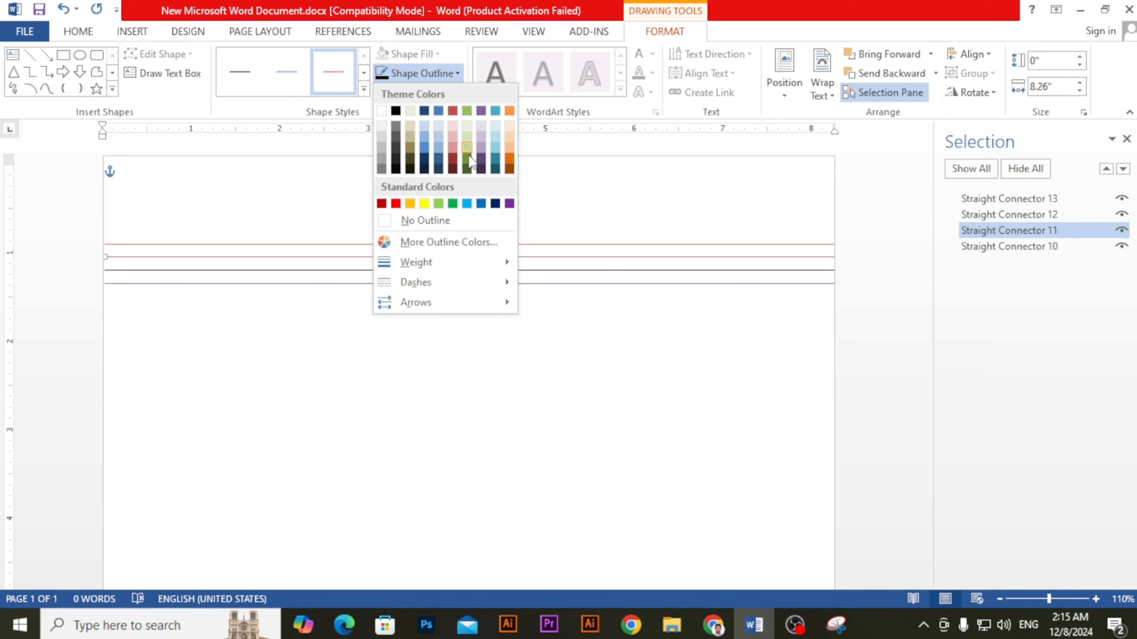
pyautogui.click(453, 204)
# Select all four straight connectors together and group them into one object
pyautogui.click(973, 203)
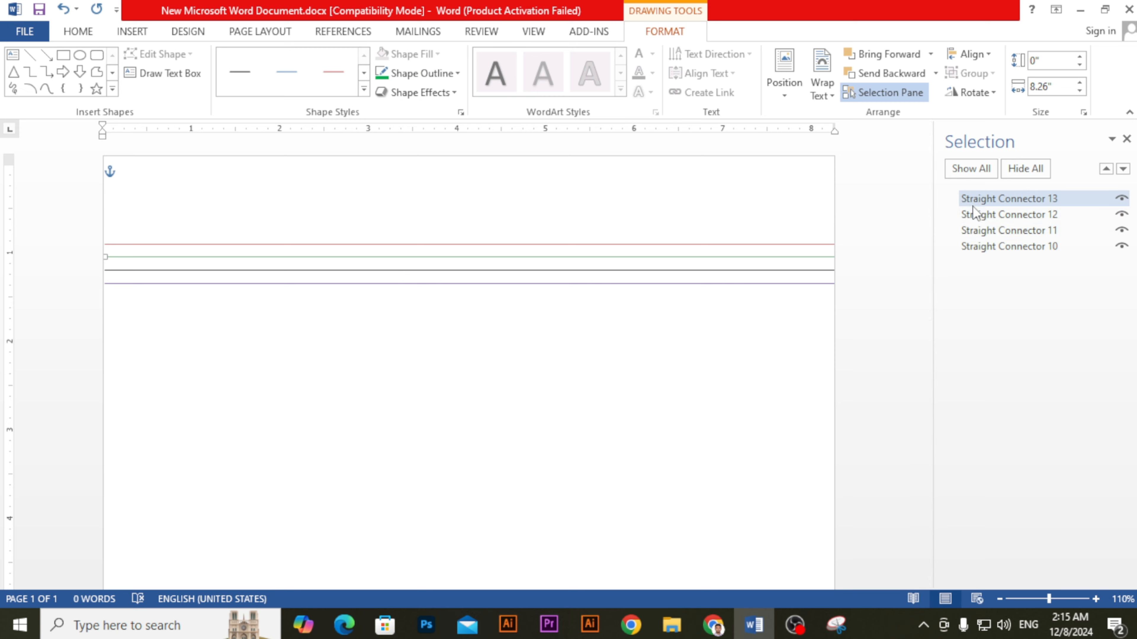
pyautogui.keyDown('ctrl'); pyautogui.click(974, 215); pyautogui.keyUp('ctrl')
pyautogui.keyDown('ctrl'); pyautogui.click(971, 230); pyautogui.keyUp('ctrl')
pyautogui.keyDown('ctrl'); pyautogui.click(974, 246); pyautogui.keyUp('ctrl')
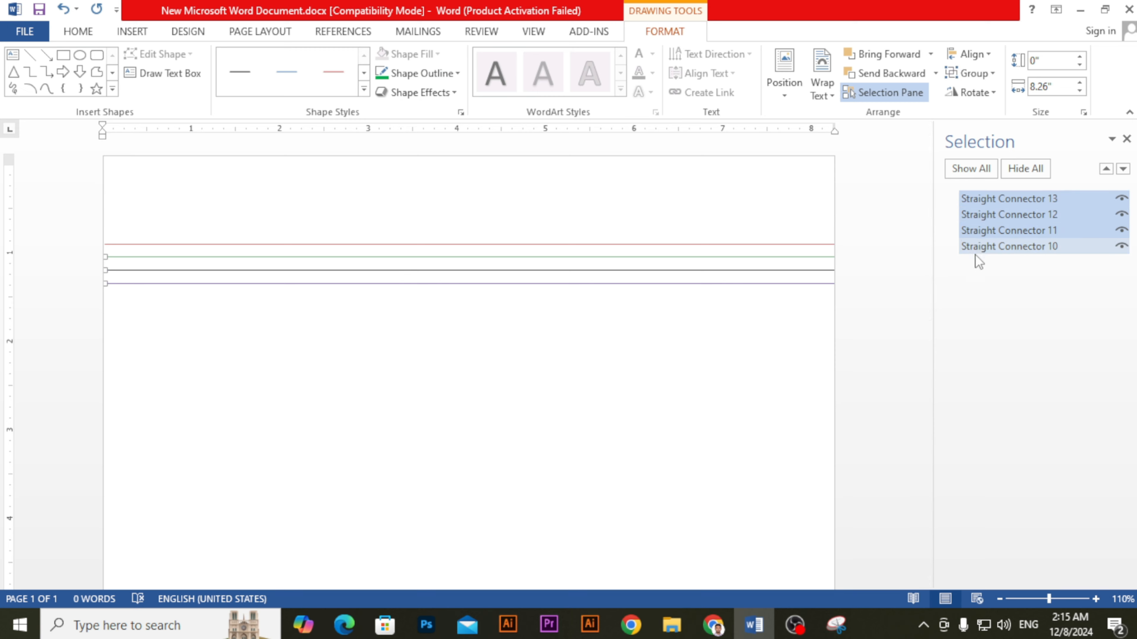
pyautogui.keyDown('ctrl'); pyautogui.click(974, 247); pyautogui.keyUp('ctrl')
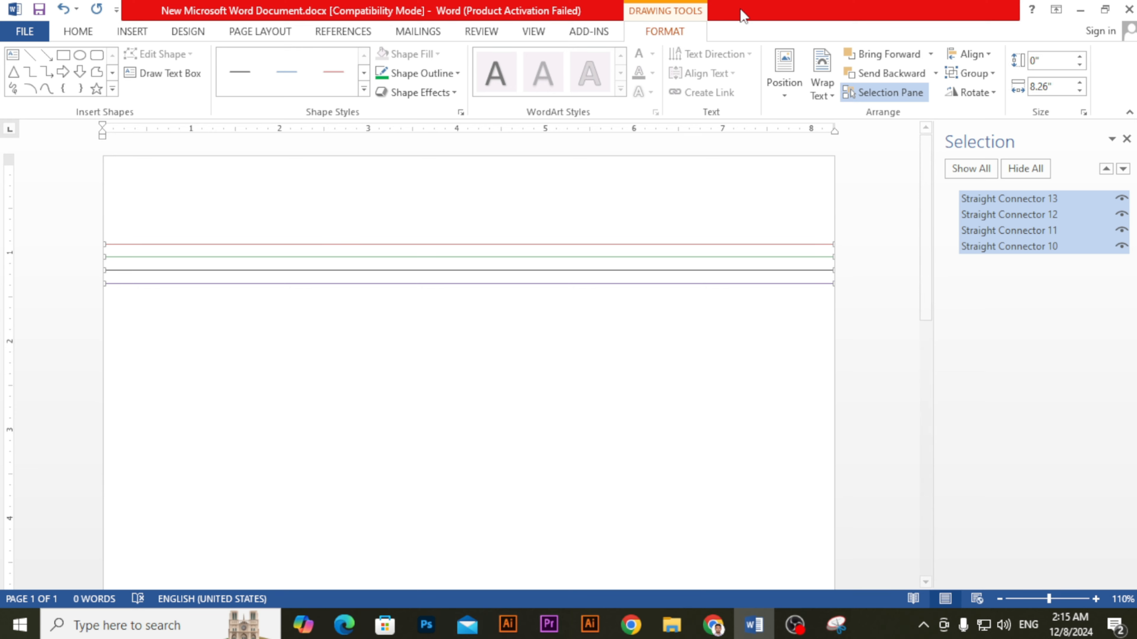
pyautogui.click(992, 73)
pyautogui.click(982, 94)
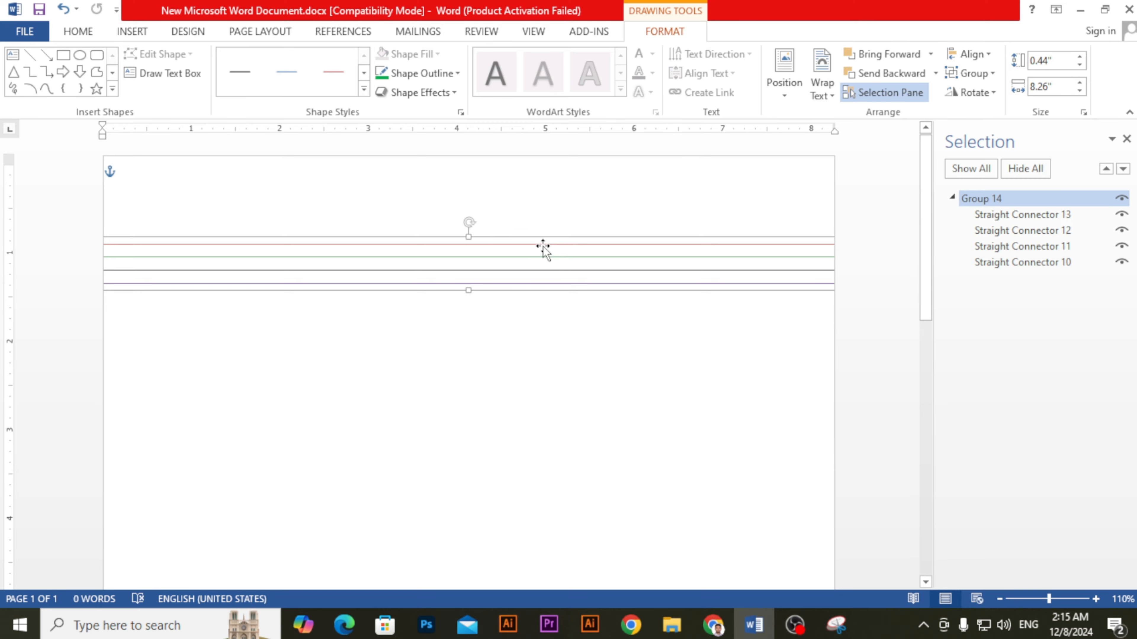
# Duplicate the four-line group repeatedly at even vertical spacing until the copies fill the page down to its lower end
pyautogui.moveTo(543, 246); pyautogui.dragTo(549, 422)
pyautogui.scroll(-3, 556, 345)
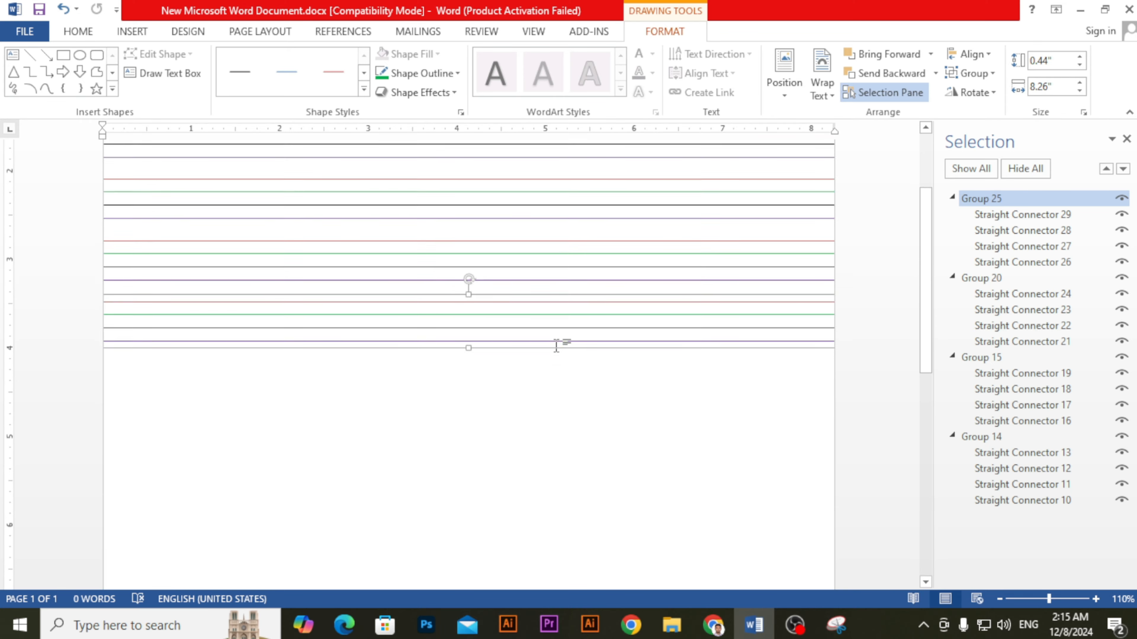
pyautogui.moveTo(558, 287); pyautogui.dragTo(558, 320)
pyautogui.scroll(-2, 560, 318)
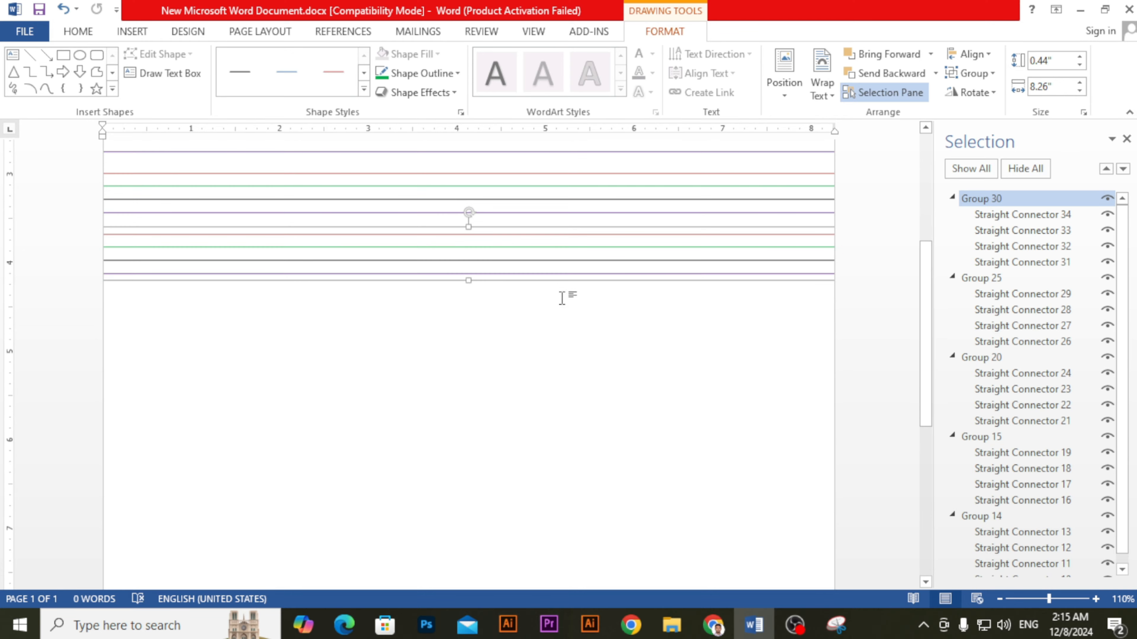
pyautogui.moveTo(559, 240); pyautogui.dragTo(556, 358)
pyautogui.hotkey('ctrl', 'v')
pyautogui.scroll(-3, 568, 300)
pyautogui.moveTo(556, 231); pyautogui.dragTo(550, 357)
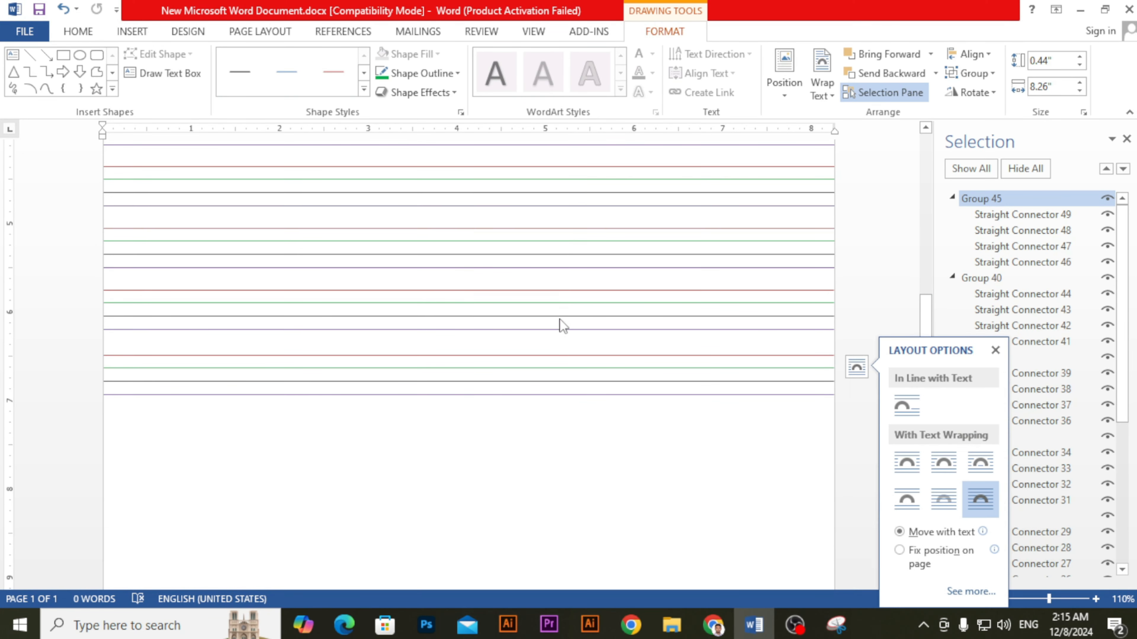
pyautogui.scroll(-3, 563, 326)
pyautogui.moveTo(548, 236); pyautogui.dragTo(548, 293)
pyautogui.scroll(-2, 570, 271)
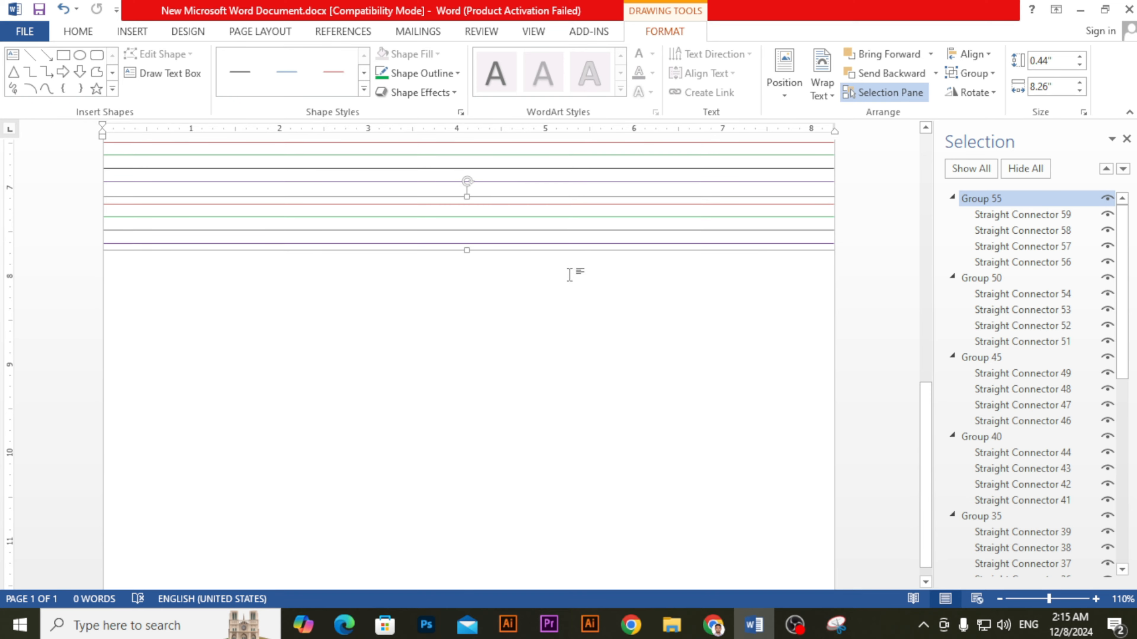
pyautogui.moveTo(547, 188); pyautogui.dragTo(540, 433)
pyautogui.scroll(-1, 555, 276)
pyautogui.scroll(11, 528, 354)
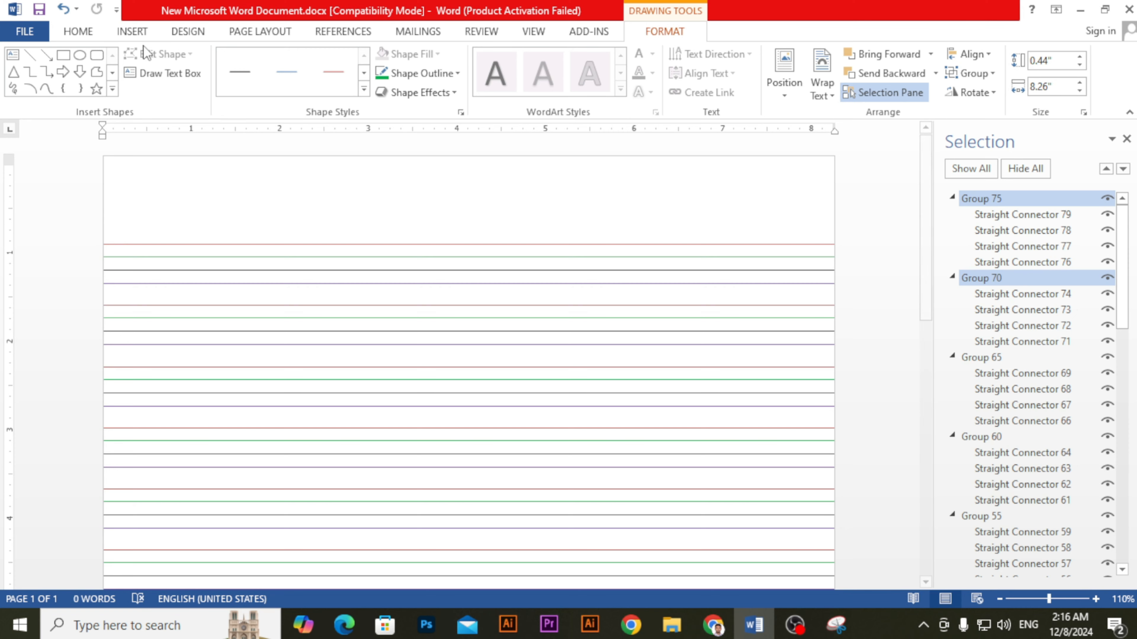
pyautogui.click(133, 32)
pyautogui.click(229, 67)
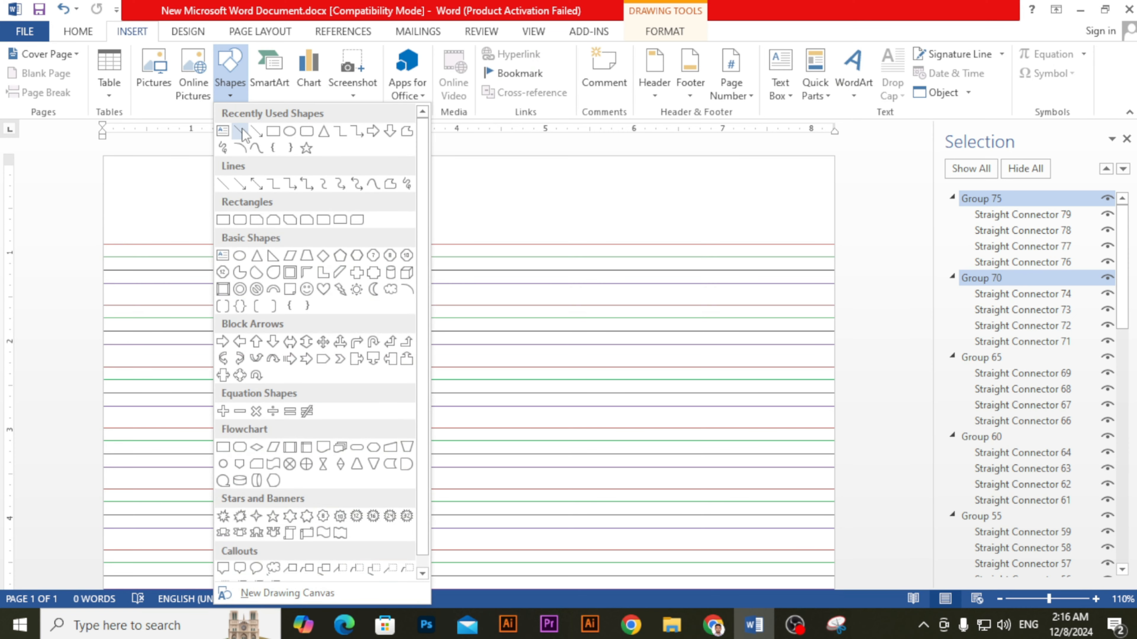
pyautogui.click(242, 137)
pyautogui.moveTo(105, 238); pyautogui.dragTo(835, 239)
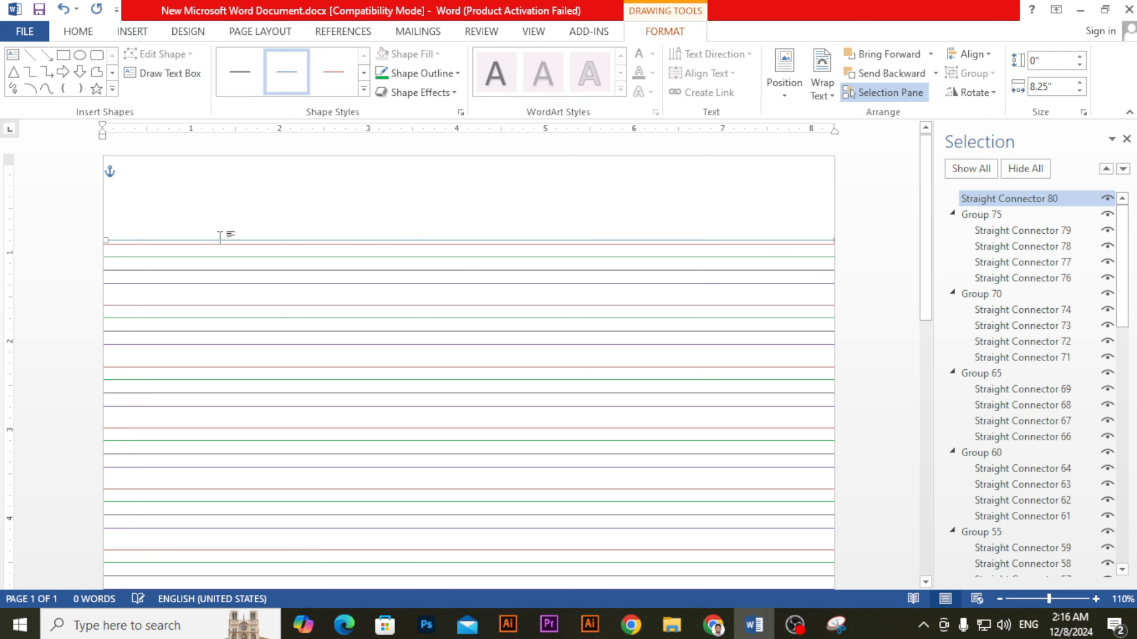
pyautogui.moveTo(106, 237); pyautogui.dragTo(106, 239)
pyautogui.click(333, 77)
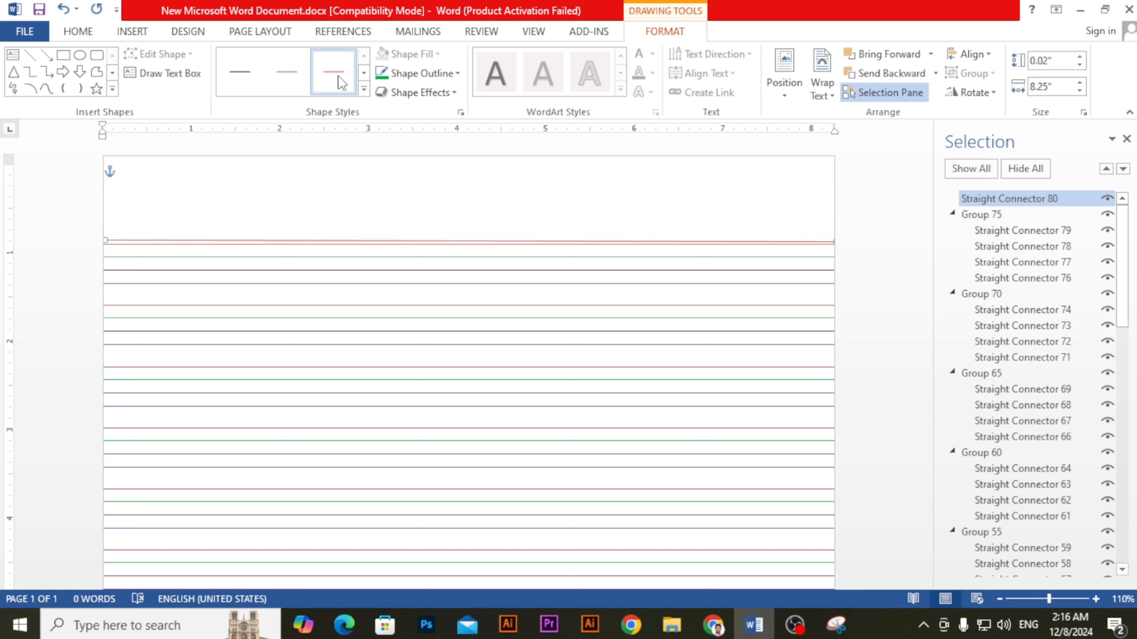
pyautogui.click(473, 207)
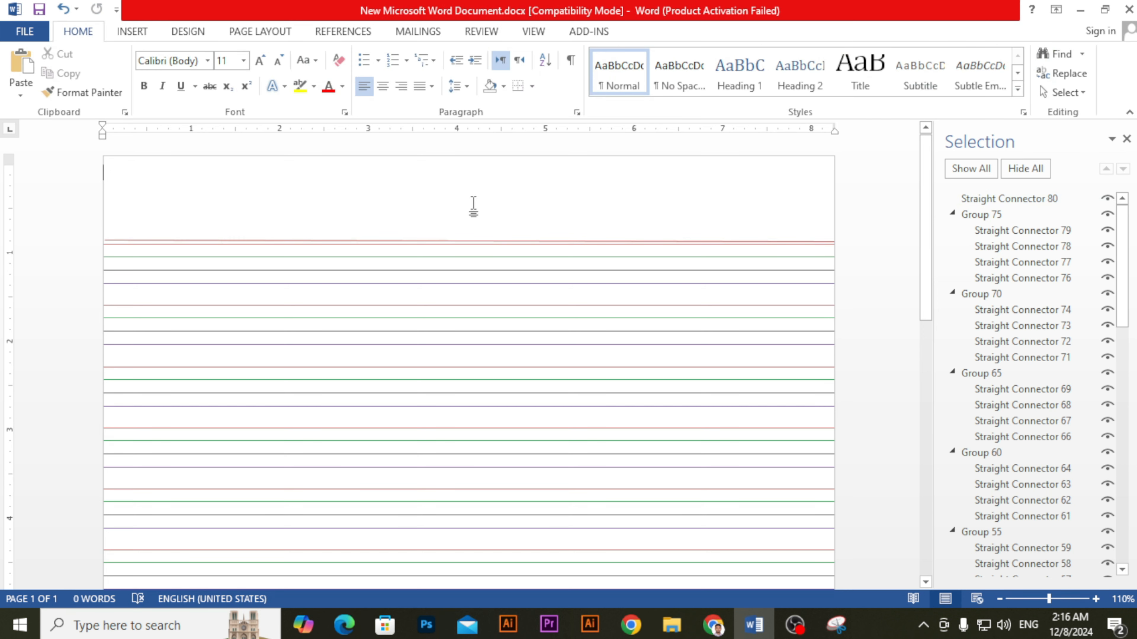
pyautogui.click(185, 242)
pyautogui.press('Delete')
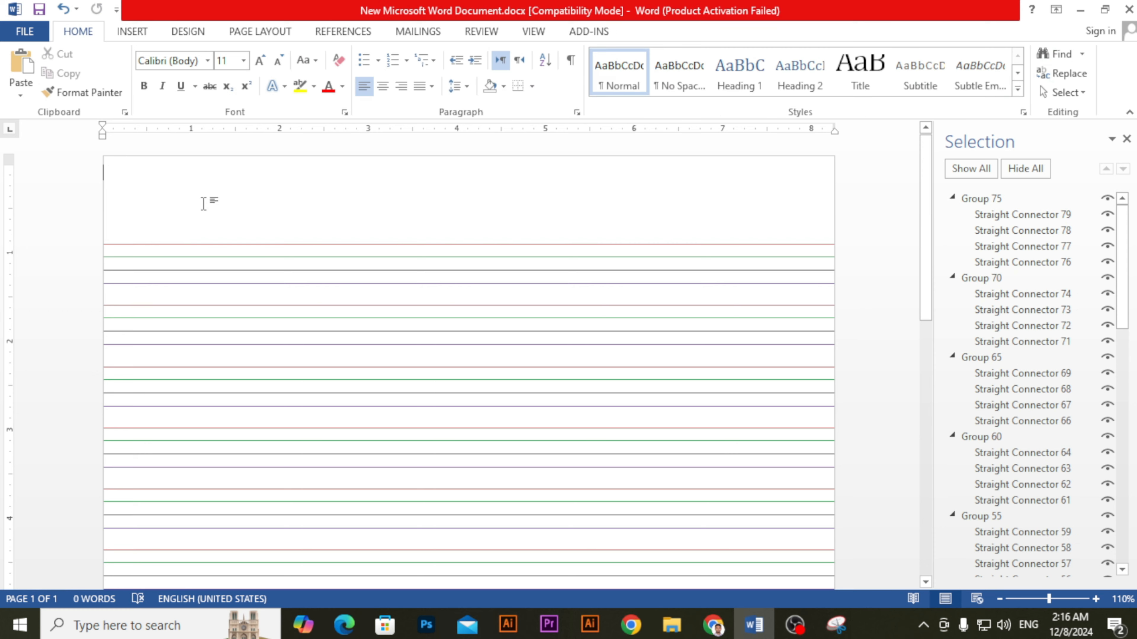
# Draw a red horizontal line about 8.26" wide across the page and nudge it down to sit just above the first red line
pyautogui.click(132, 32)
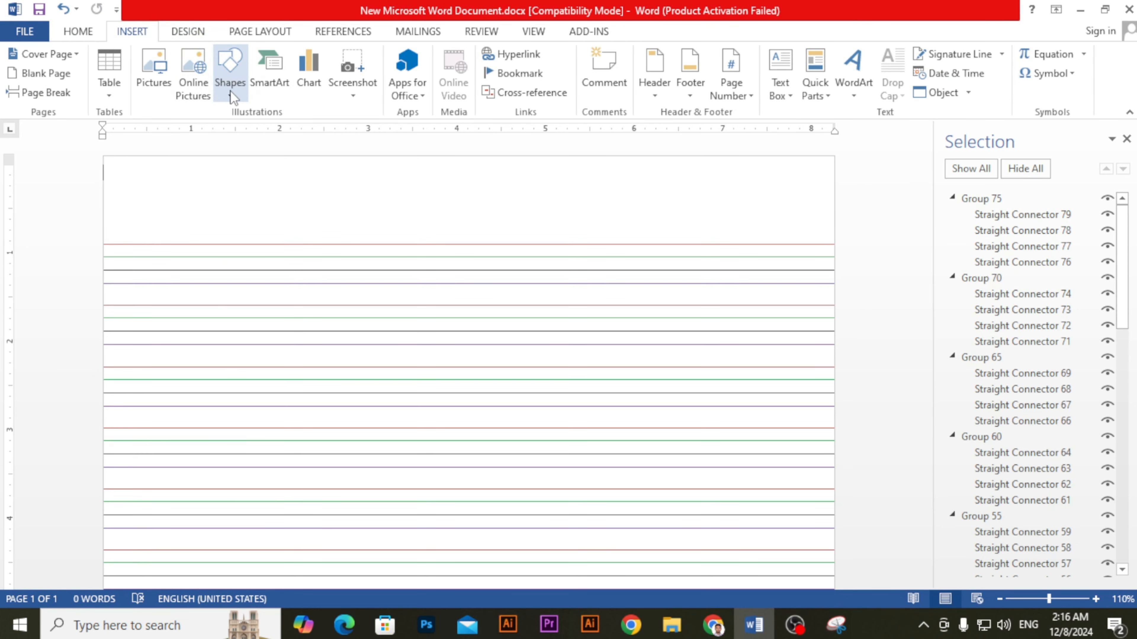
pyautogui.click(230, 74)
pyautogui.click(241, 131)
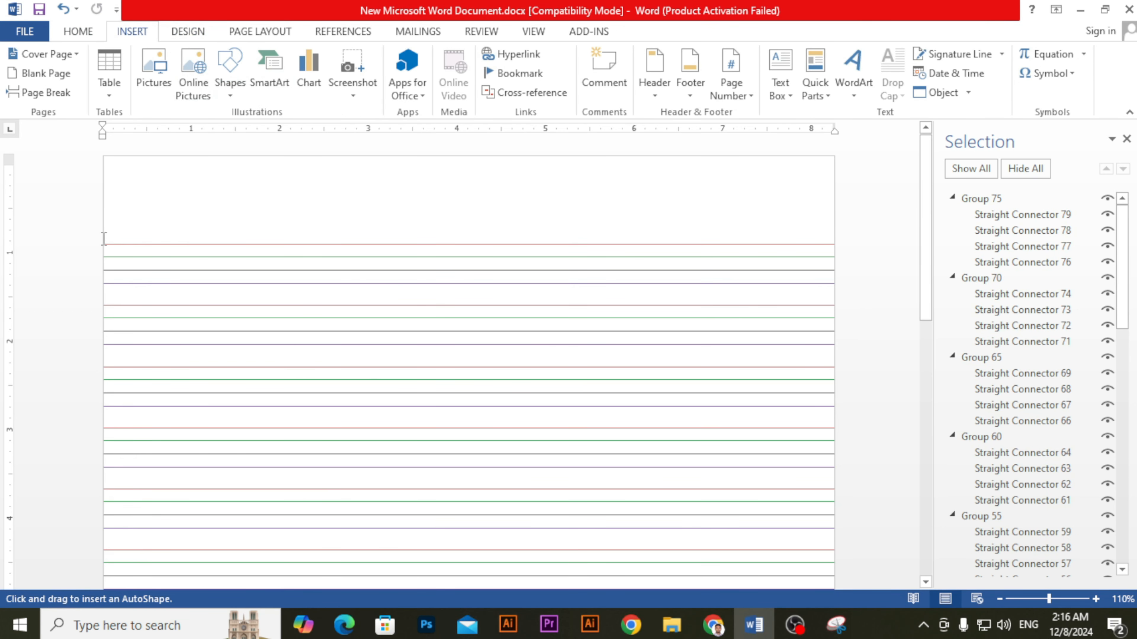
pyautogui.moveTo(104, 236); pyautogui.dragTo(833, 236)
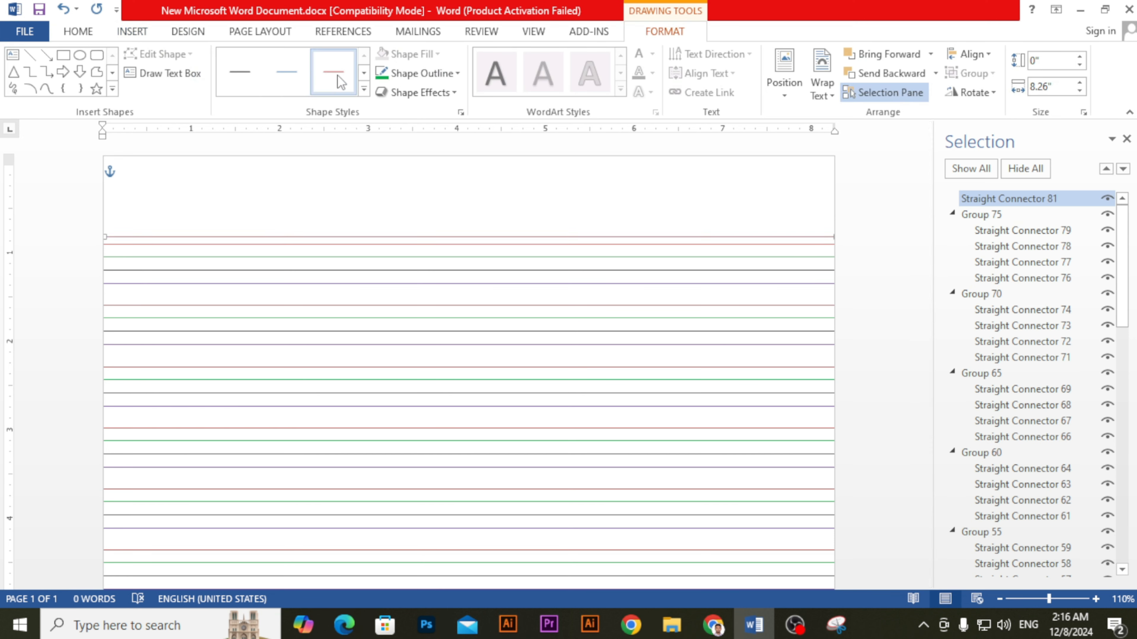
pyautogui.press('Down')
pyautogui.press('Down')
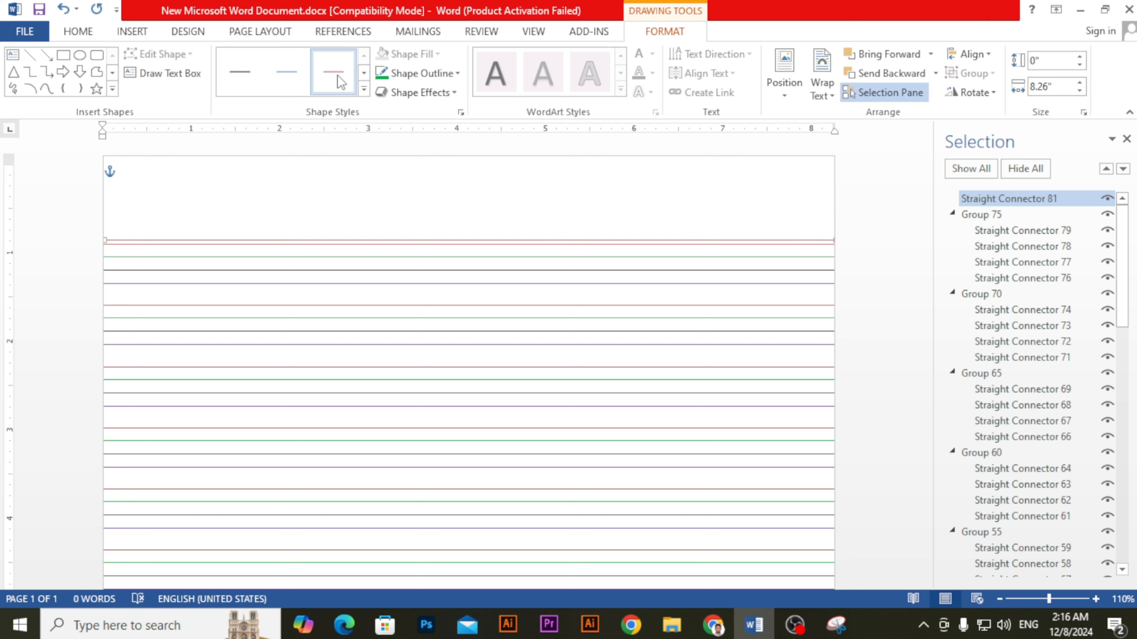
pyautogui.press('Down')
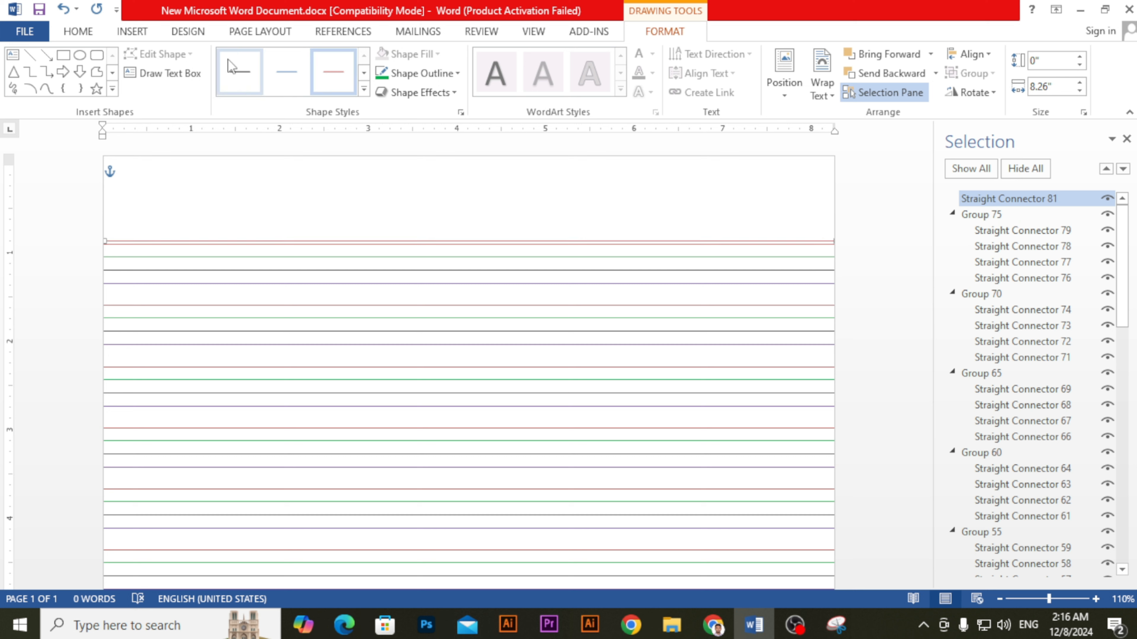
# Draw a red vertical margin line about 11.67" tall over the full page height, about 0.9" from the page's left edge
pyautogui.click(29, 56)
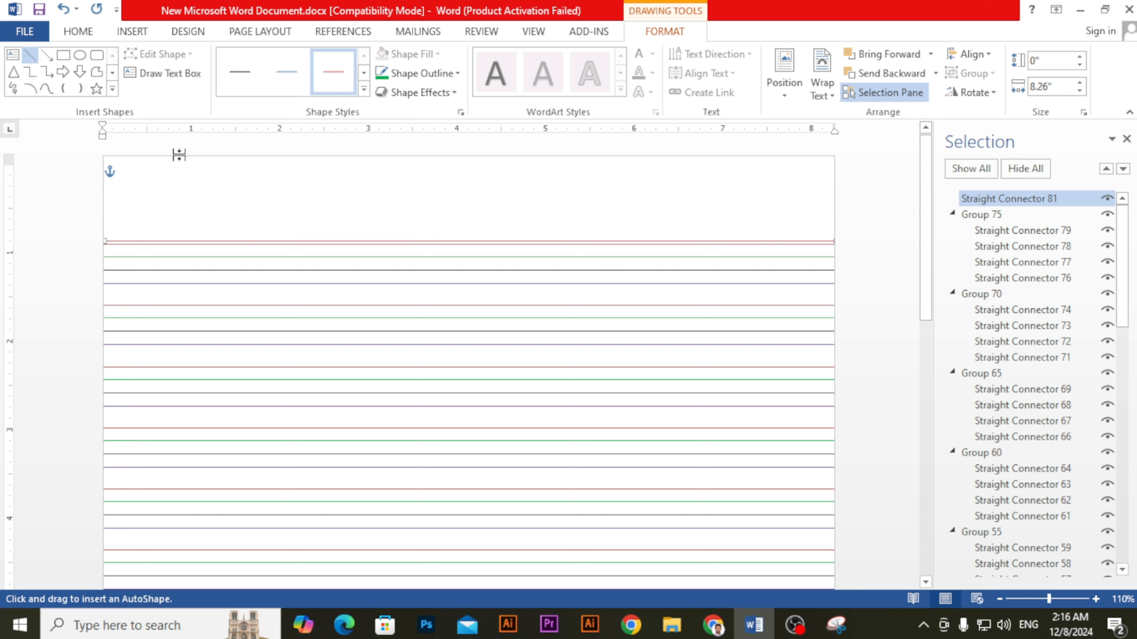
pyautogui.moveTo(183, 157); pyautogui.dragTo(162, 574)
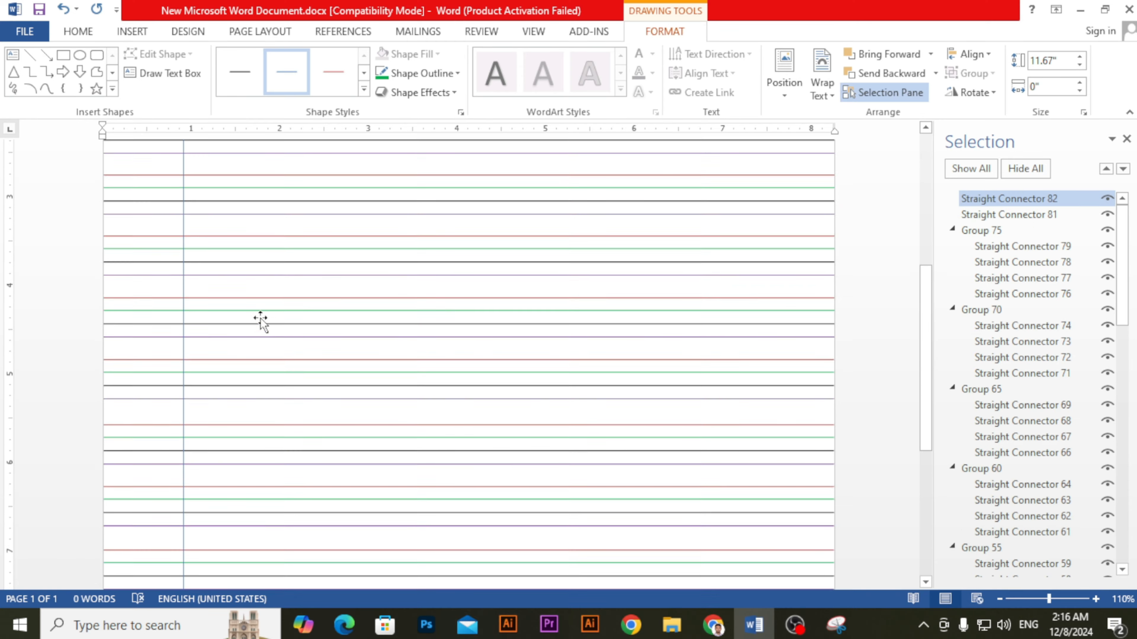
pyautogui.scroll(3, 323, 155)
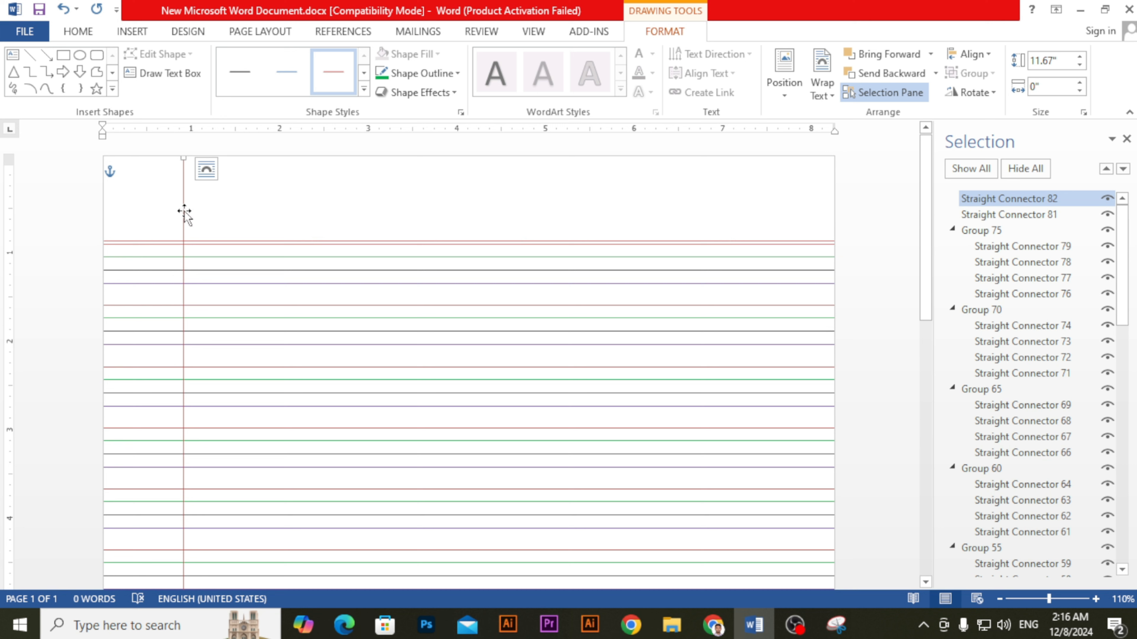
# Duplicate the vertical margin line slightly to its right and nudge the copy closer to form a narrow double line
pyautogui.moveTo(183, 211); pyautogui.dragTo(188, 213)
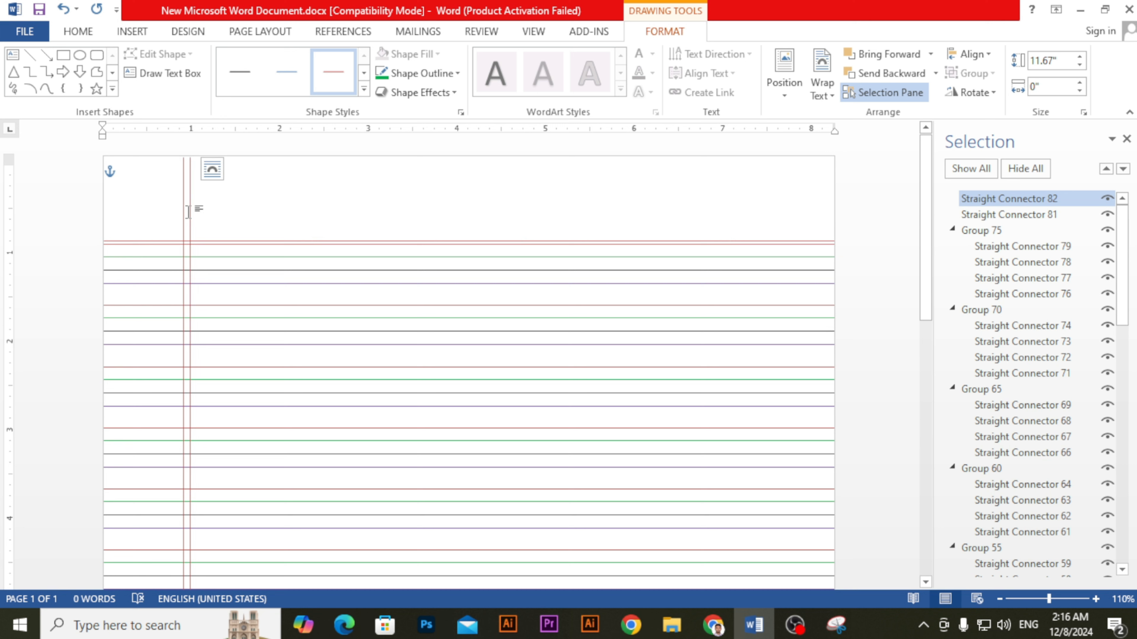
pyautogui.press('Left')
pyautogui.press('Left')
pyautogui.press('Left')
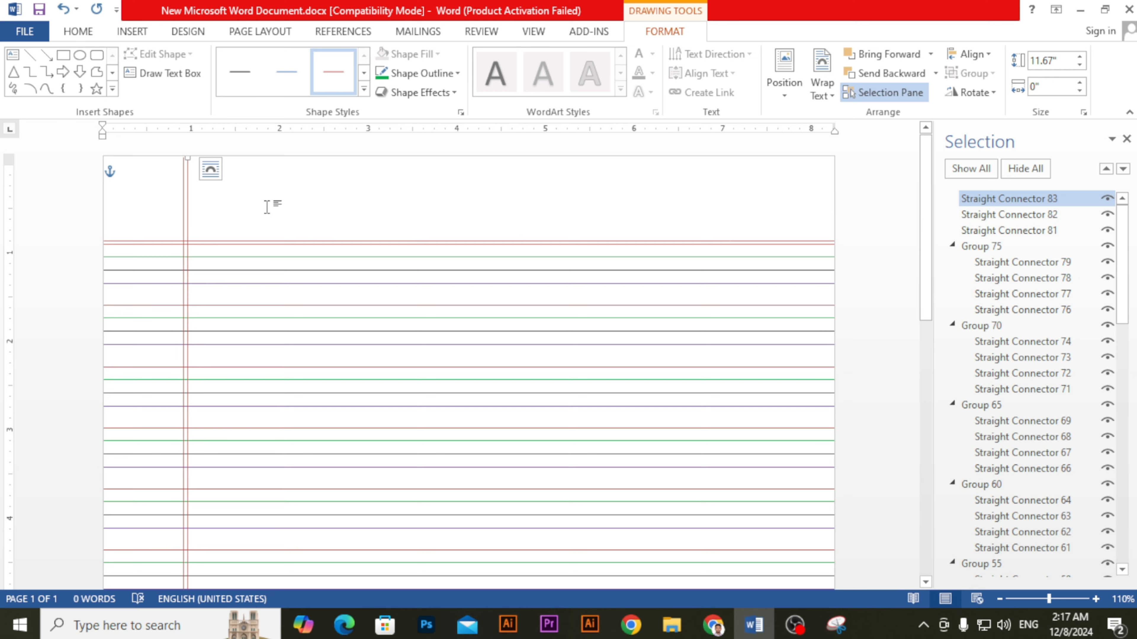
# Draw a text box about 0.66" high and 1.71" wide in the page's upper-right corner, above the double header line
pyautogui.click(312, 198)
pyautogui.click(124, 35)
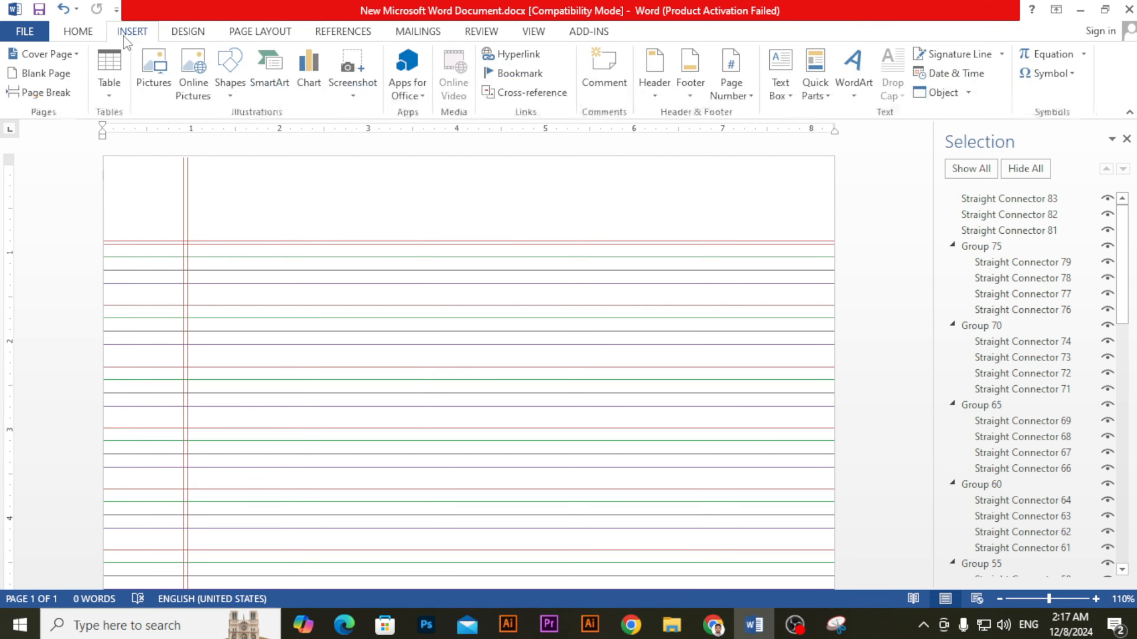
pyautogui.click(780, 67)
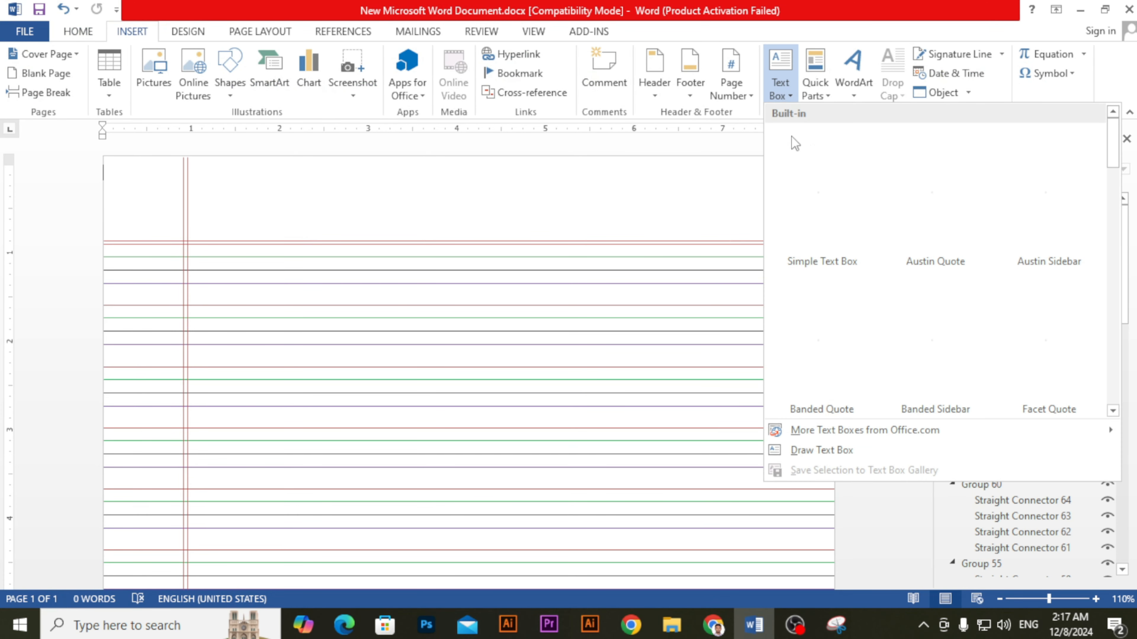
pyautogui.click(808, 452)
pyautogui.moveTo(657, 170); pyautogui.dragTo(808, 228)
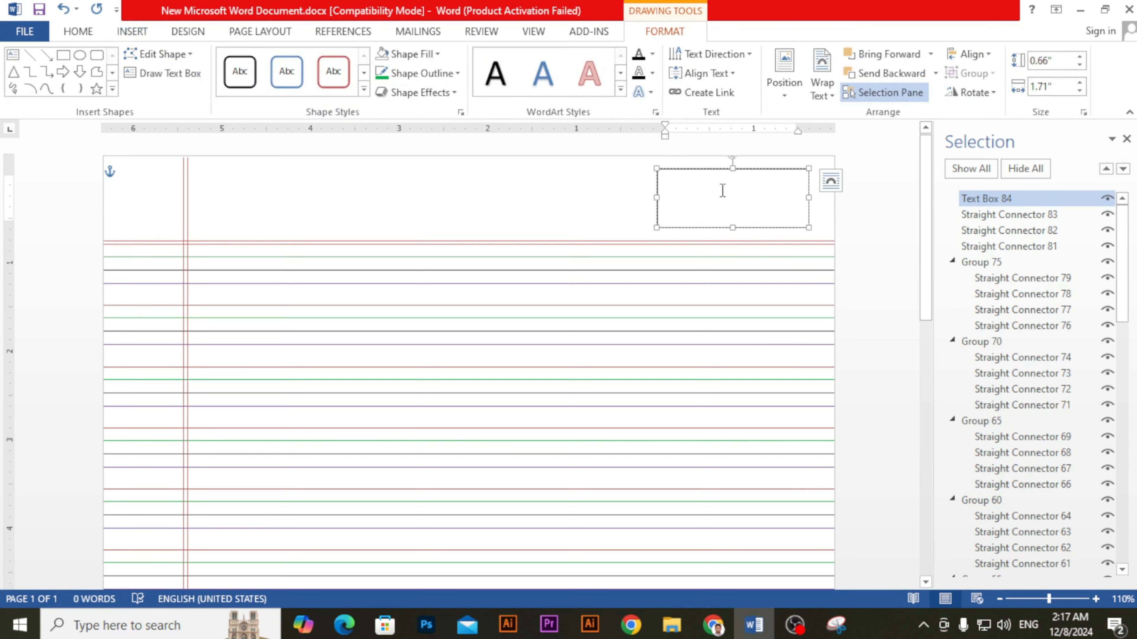
# Enter "DATE :" and "PAGE :" on two separate lines in the text box, each followed by a row of dots
pyautogui.write('DATE')
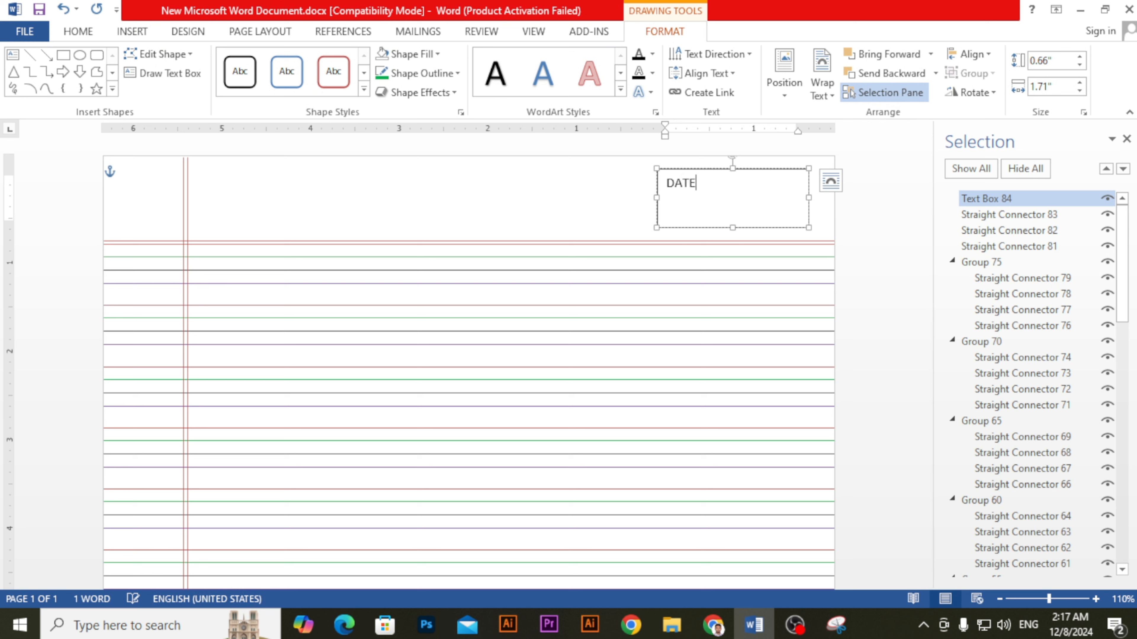
pyautogui.write(':.................')
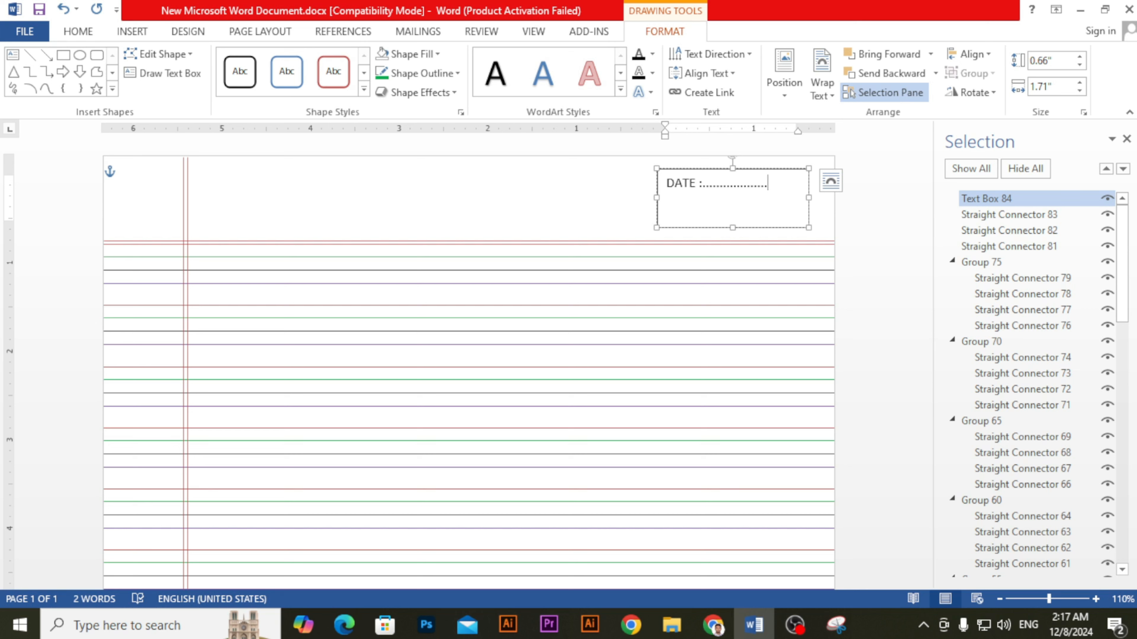
pyautogui.press('Return')
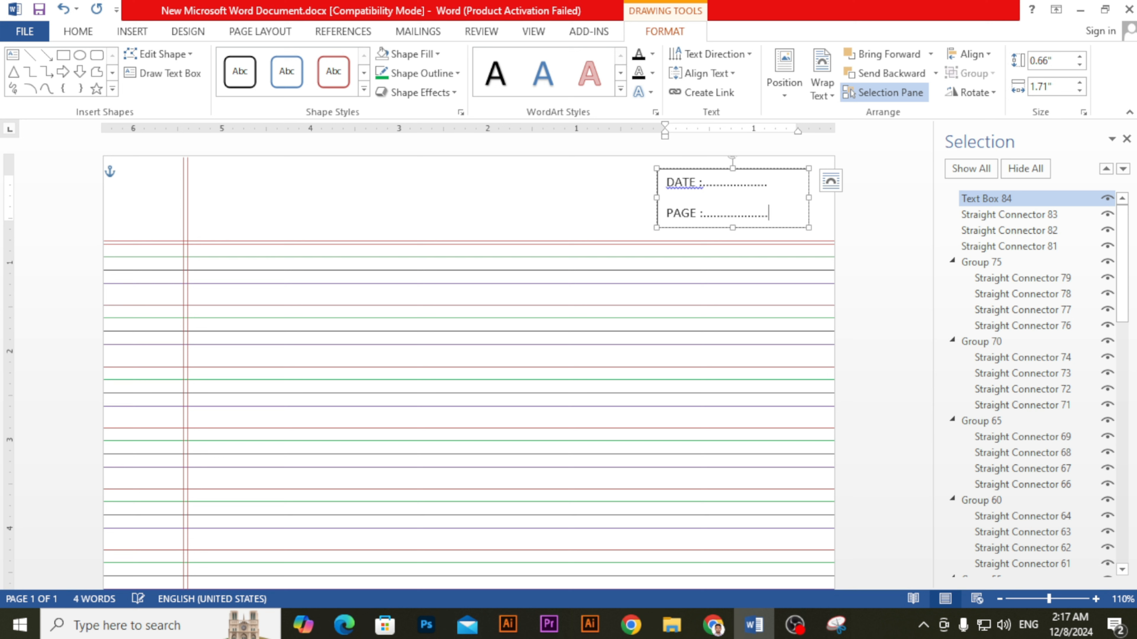
# Change the case of both text box lines to Capitalize Each Word
pyautogui.hotkey('ctrl', 'a')
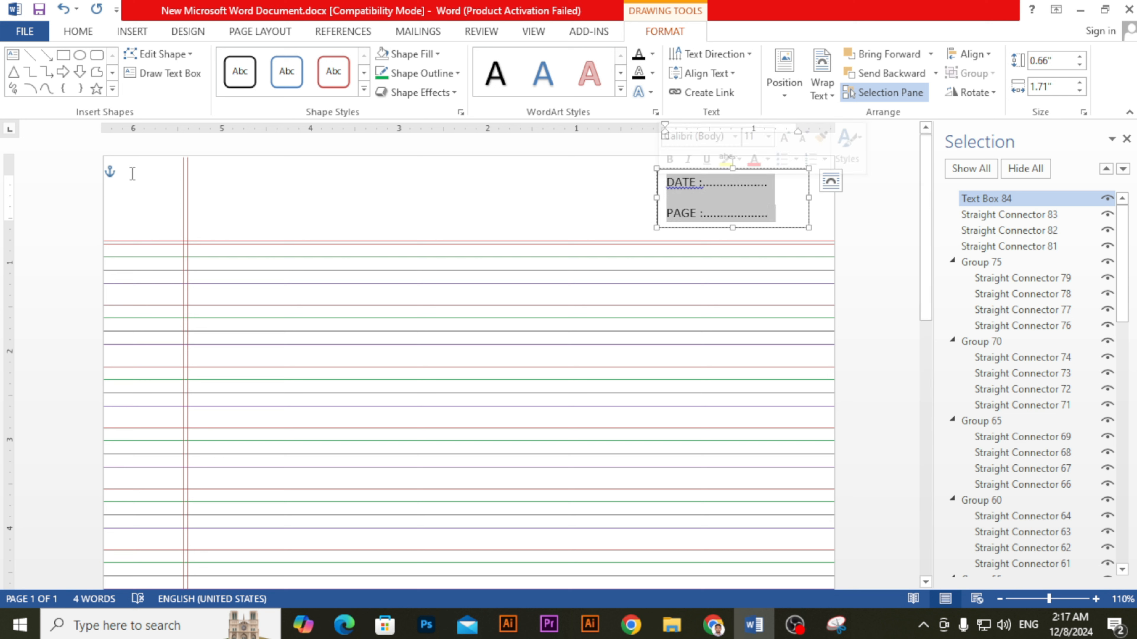
pyautogui.click(131, 32)
pyautogui.click(79, 33)
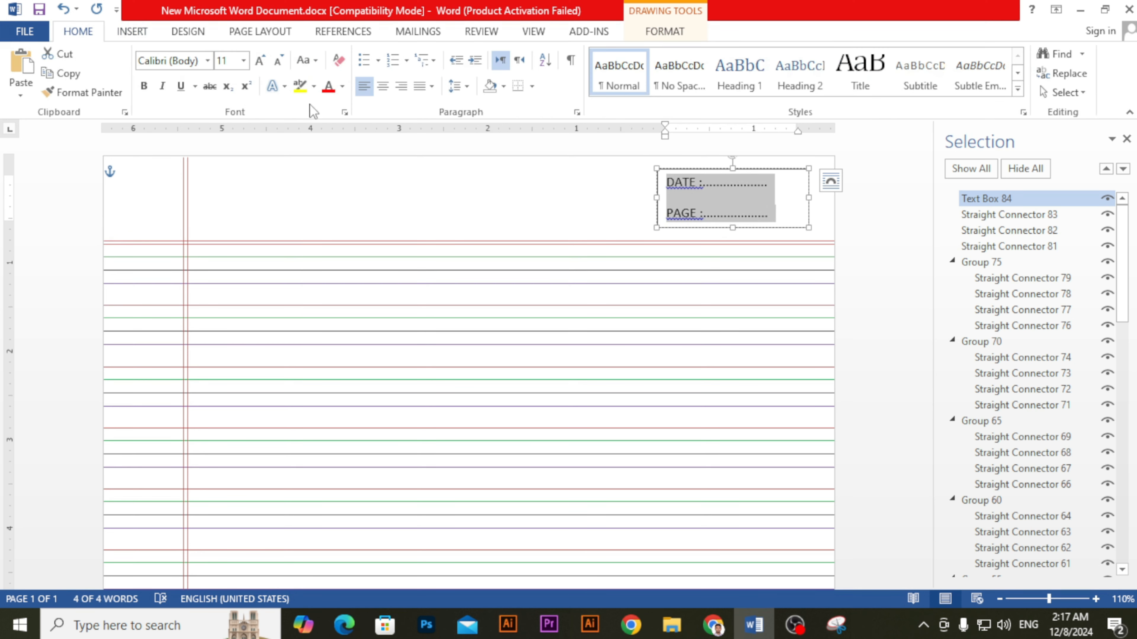
pyautogui.click(307, 60)
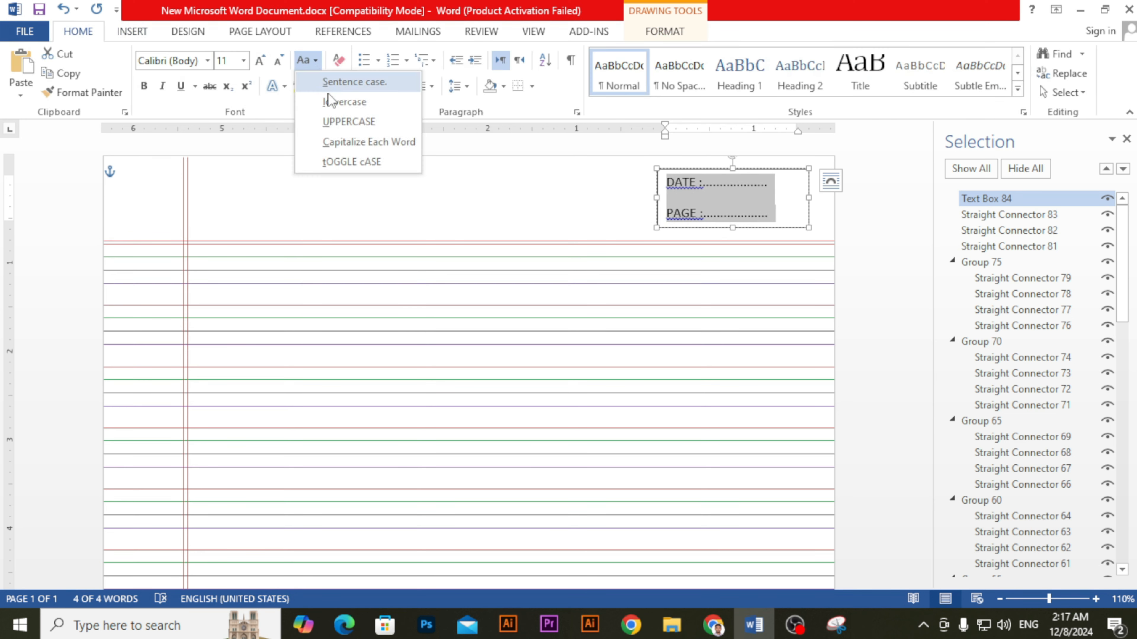
pyautogui.click(346, 143)
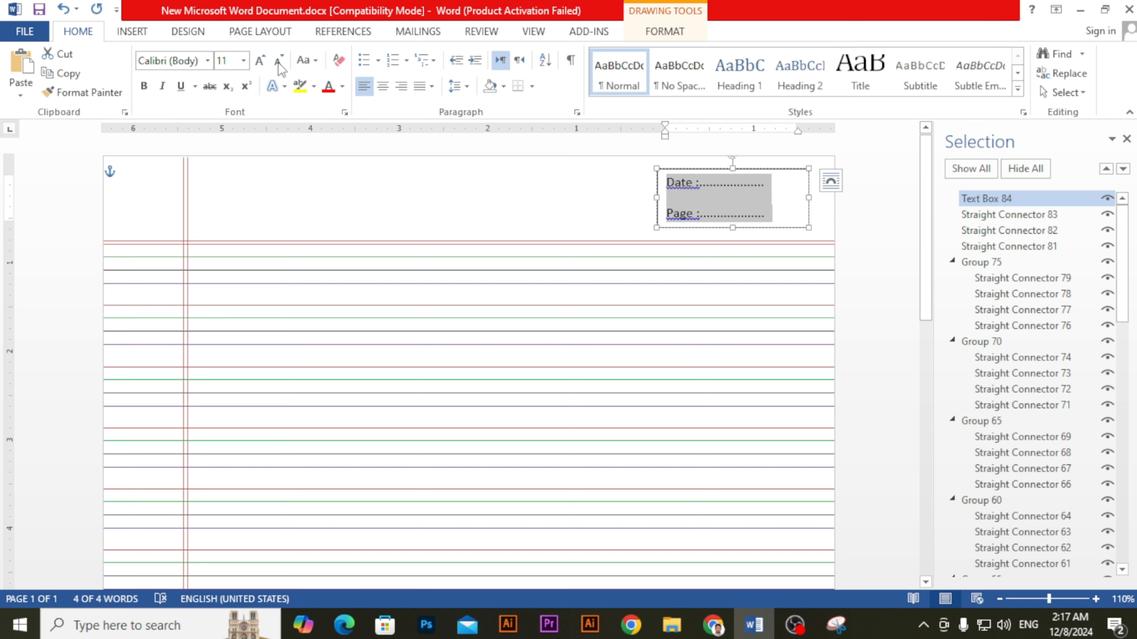
# Reduce the paragraph spacing after the Date and Page lines so they sit closer together
pyautogui.click(246, 32)
pyautogui.click(191, 33)
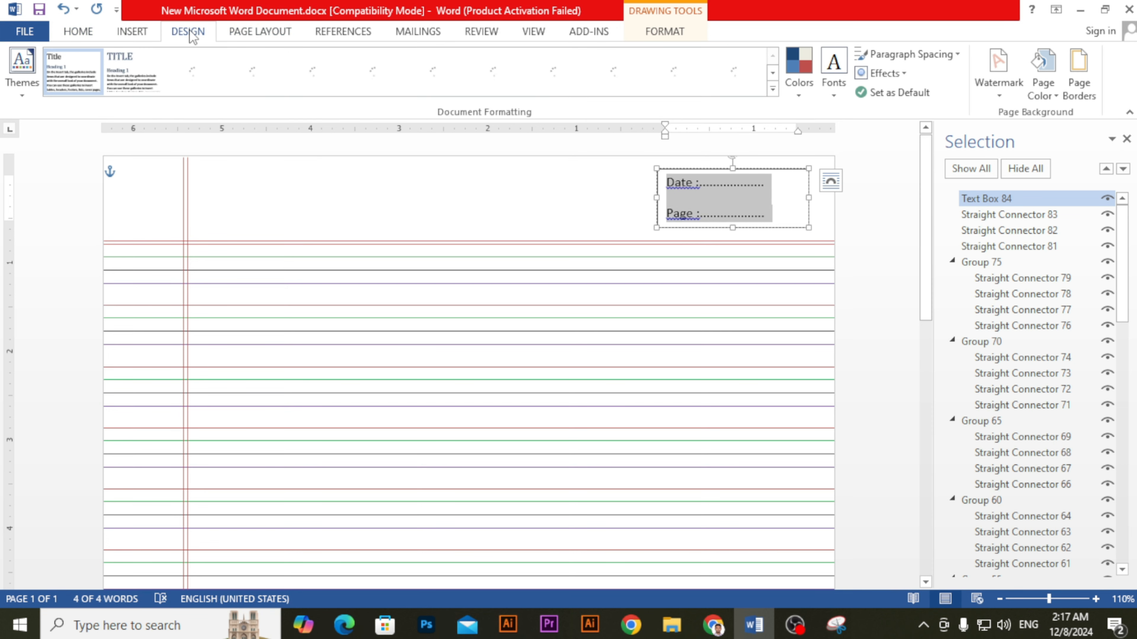
pyautogui.click(274, 35)
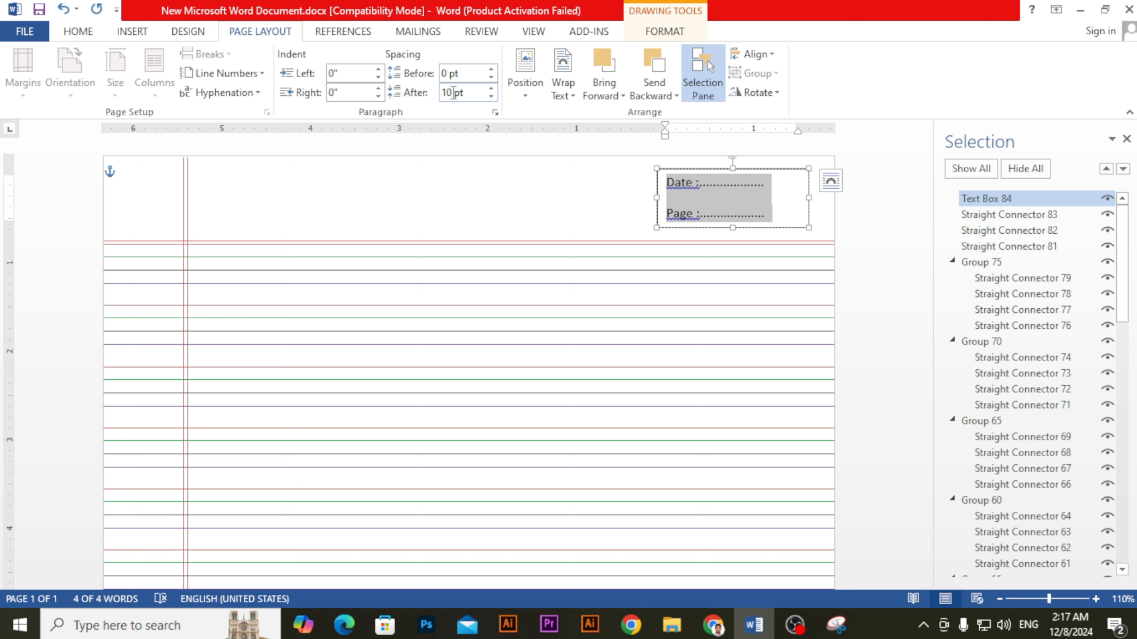
pyautogui.doubleClick(448, 92)
pyautogui.click(633, 183)
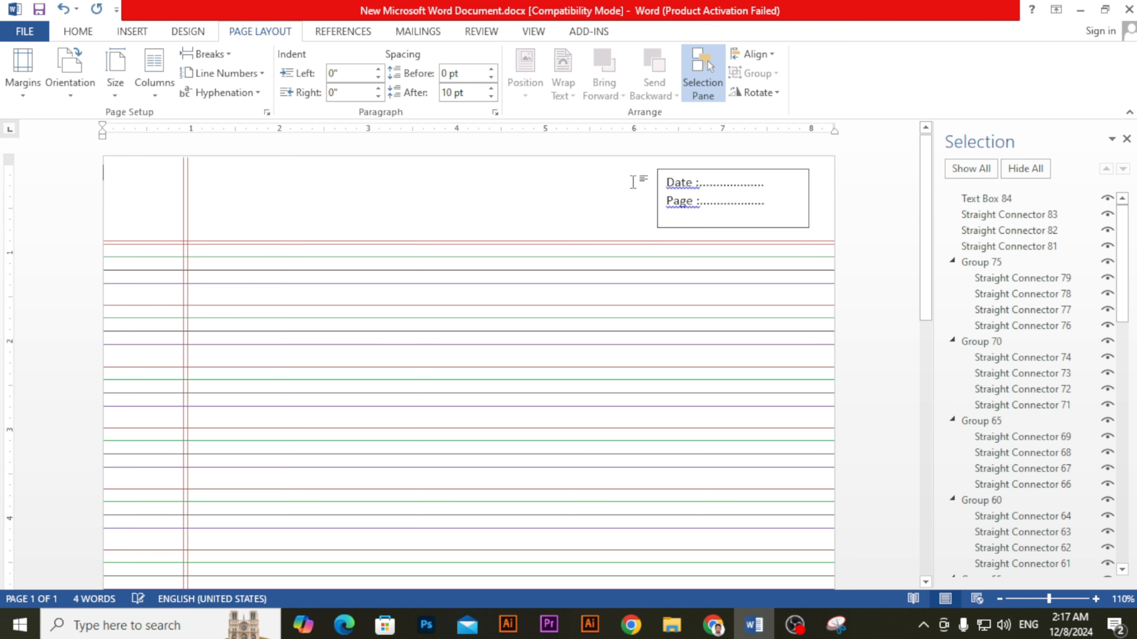
# Remove the outline of the Date and Page text box and set its fill to No Fill
pyautogui.click(735, 169)
pyautogui.click(133, 31)
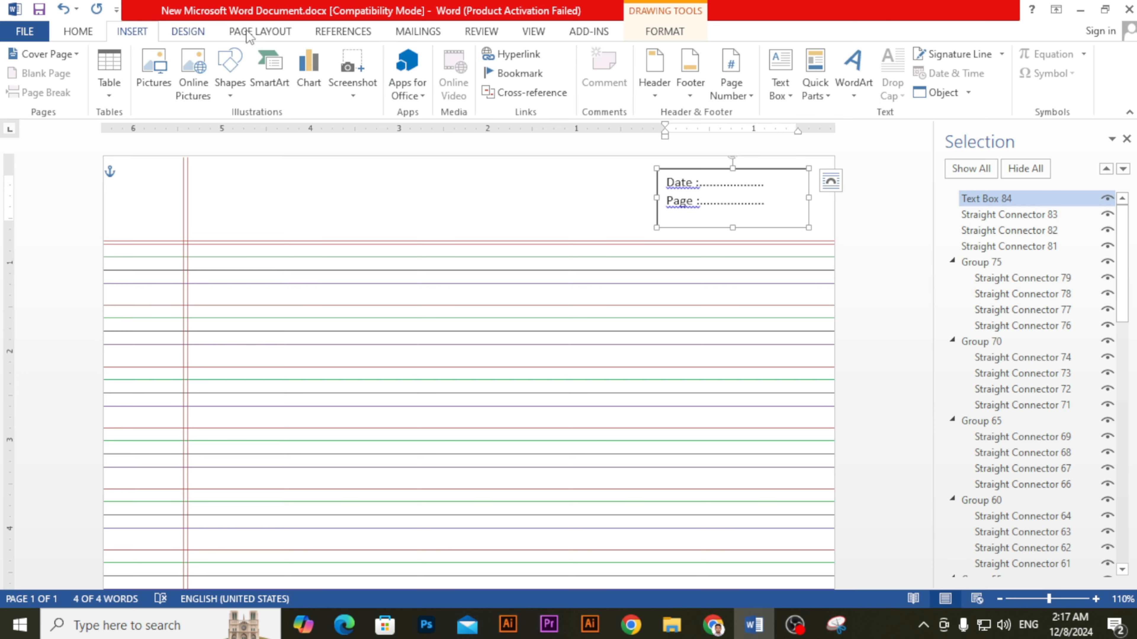
pyautogui.click(655, 31)
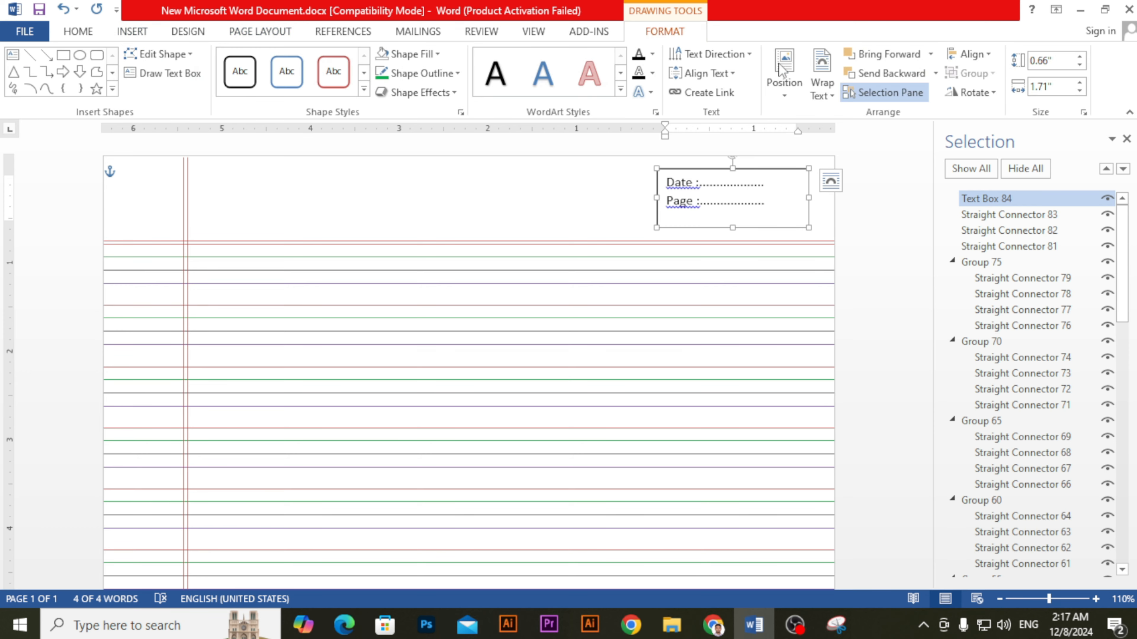
pyautogui.click(437, 73)
pyautogui.click(412, 226)
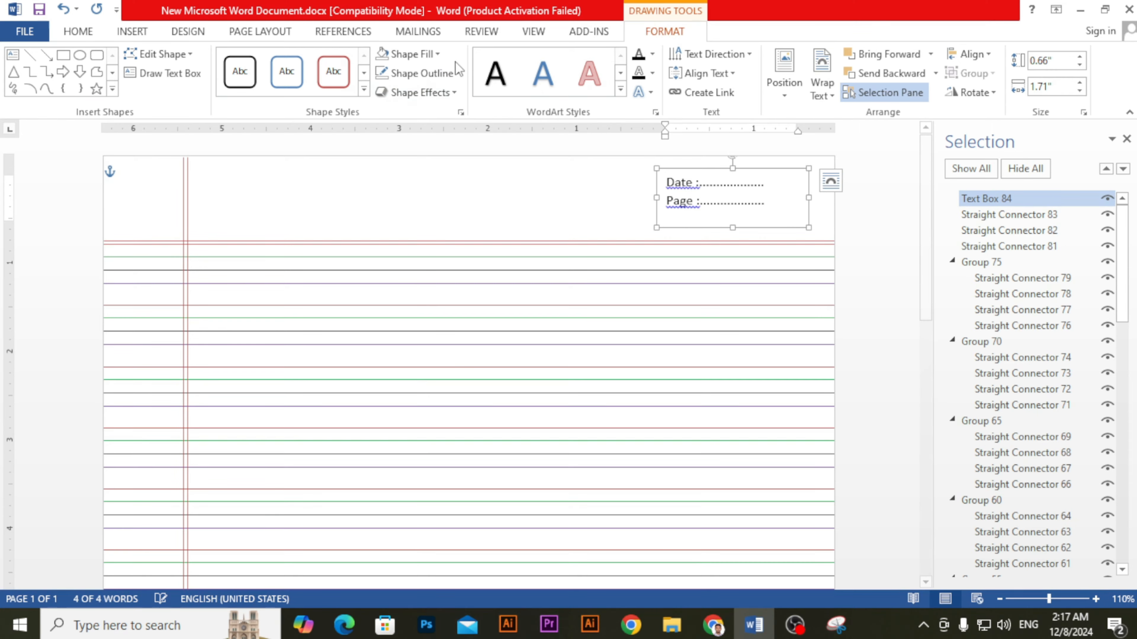
pyautogui.click(396, 53)
pyautogui.click(407, 203)
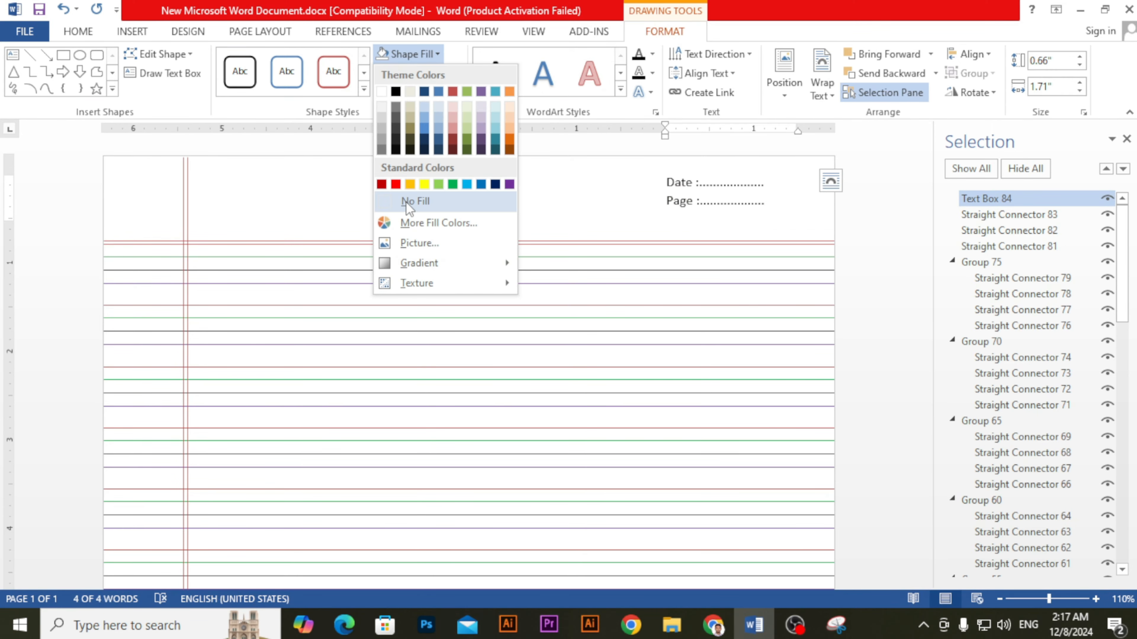
# Deselect the text box, zoom out to 80% and close the Selection pane to show the page
pyautogui.click(257, 212)
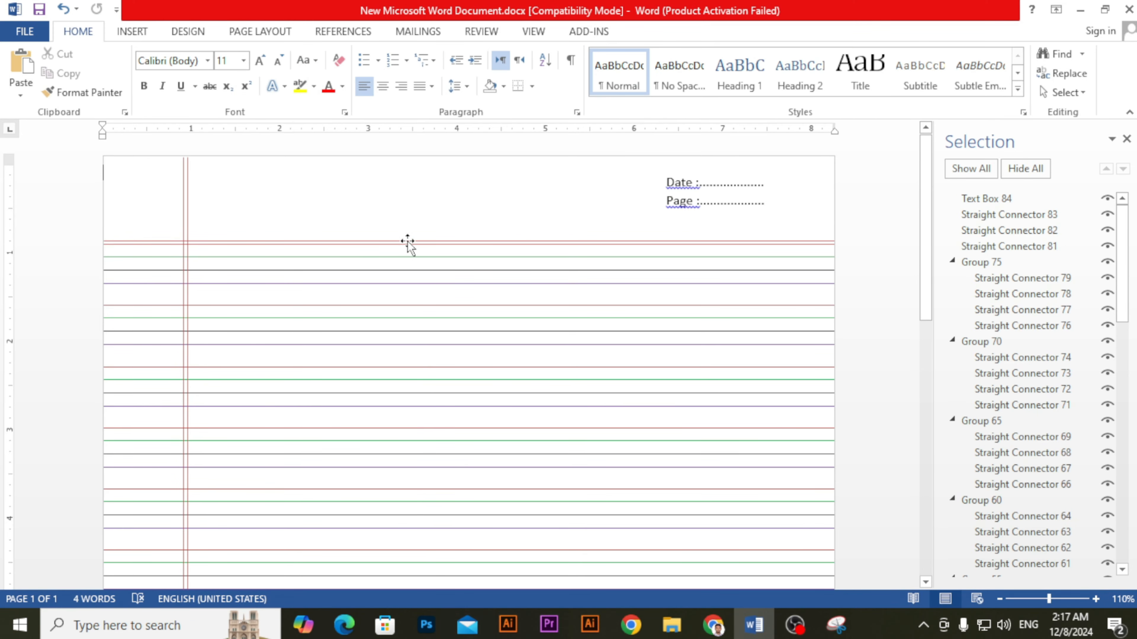
pyautogui.scroll(-3, 408, 242)
pyautogui.click(1126, 139)
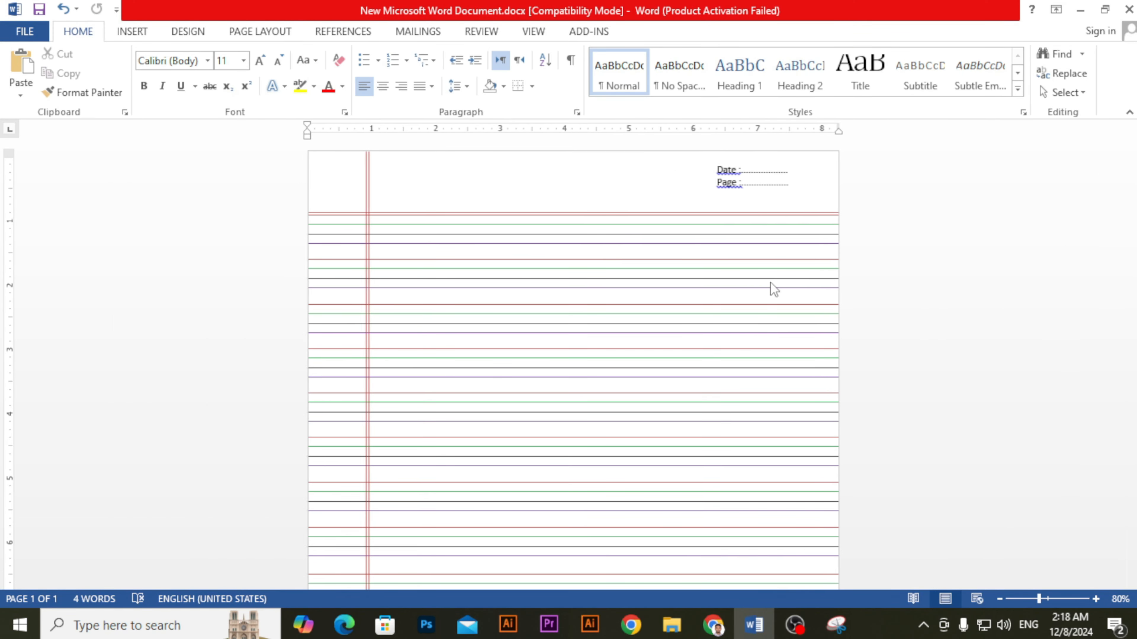